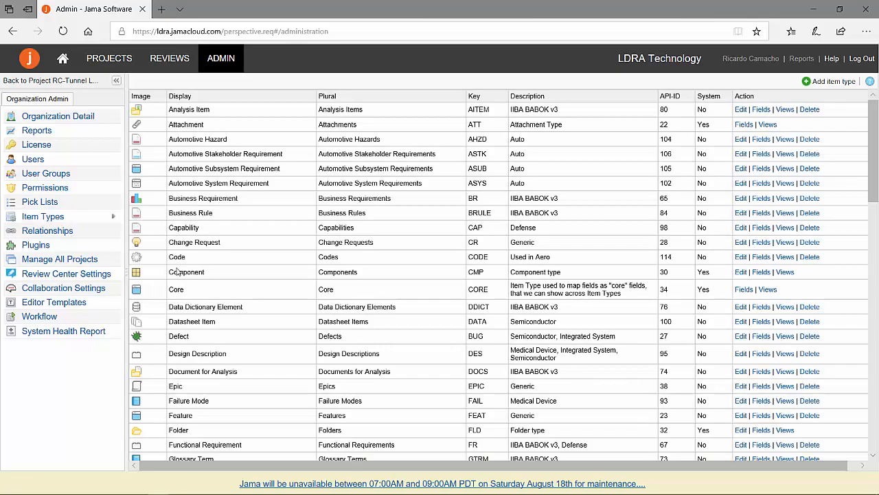
# Open the fields of the TBmanager Low Level Test item type and review the list of item type fields.
pyautogui.scroll(-3, 206, 303)
pyautogui.scroll(-12, 212, 295)
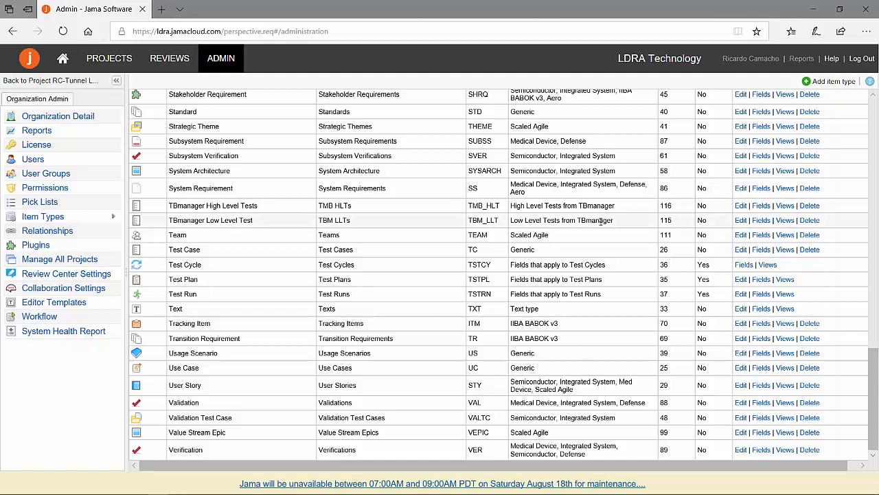
pyautogui.click(761, 220)
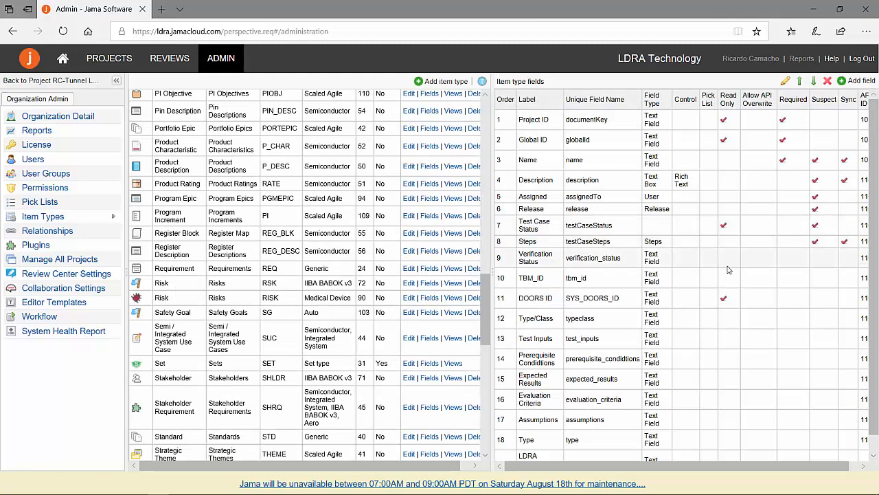
pyautogui.scroll(-1, 731, 249)
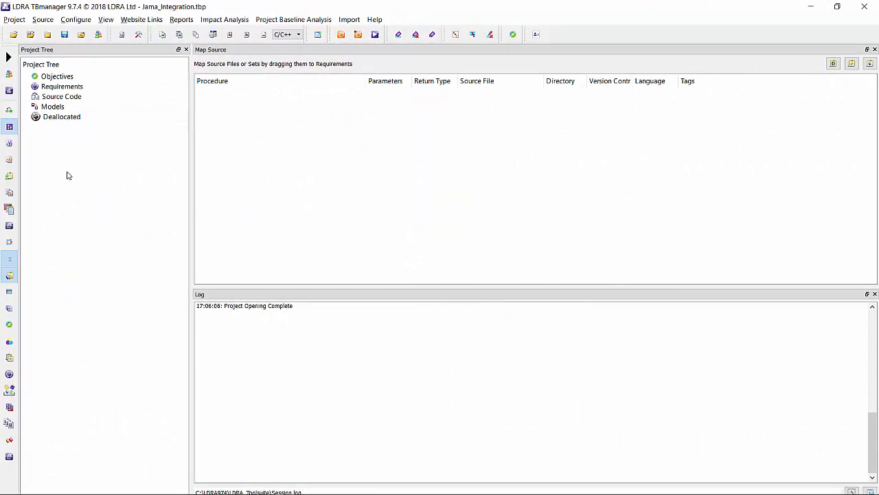
# Switch to LDRA TBmanager and show the Jama_Integration project in the Uniview perspective.
pyautogui.click(9, 58)
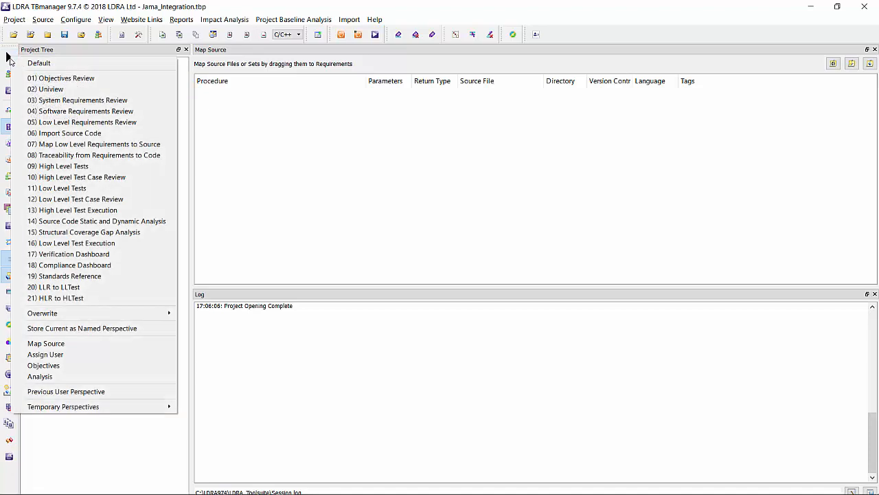
pyautogui.click(53, 92)
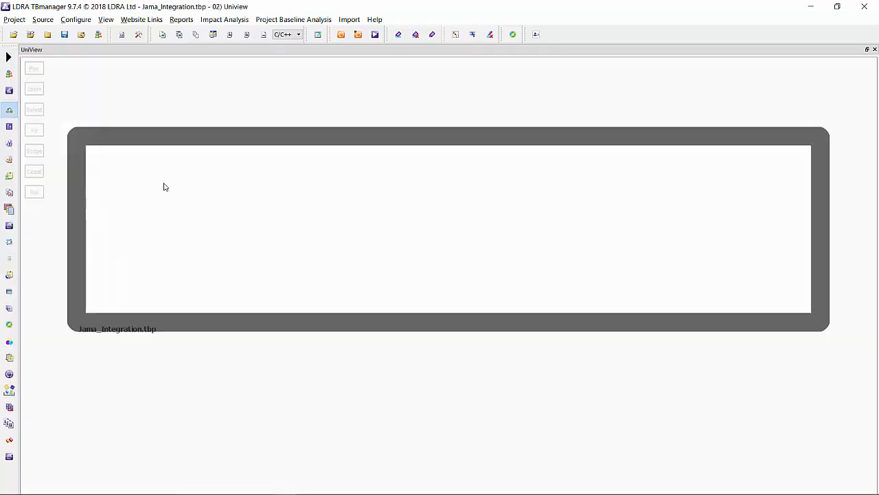
pyautogui.rightClick(202, 188)
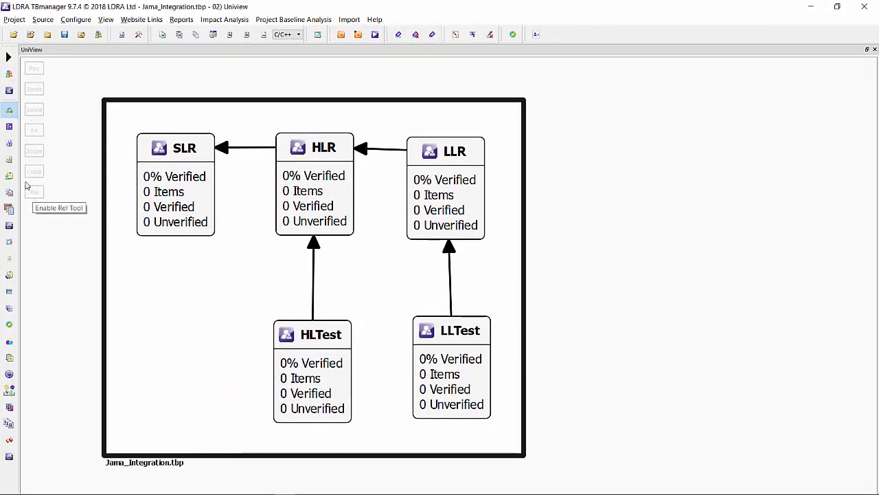
# Start an import from Jama for the SLR group.
pyautogui.rightClick(187, 150)
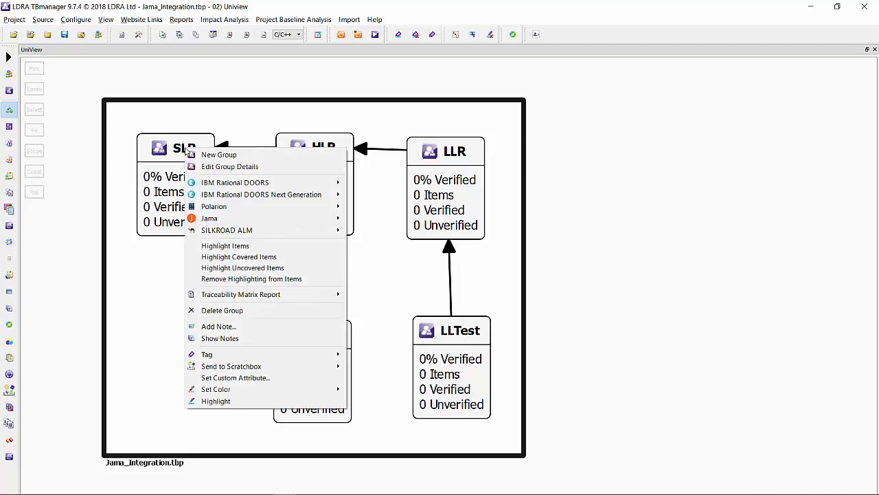
pyautogui.moveTo(336, 219)
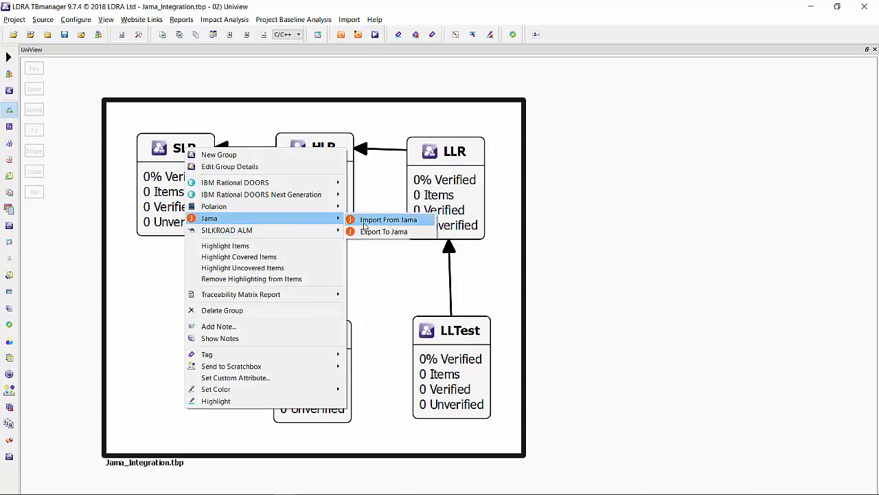
pyautogui.click(385, 220)
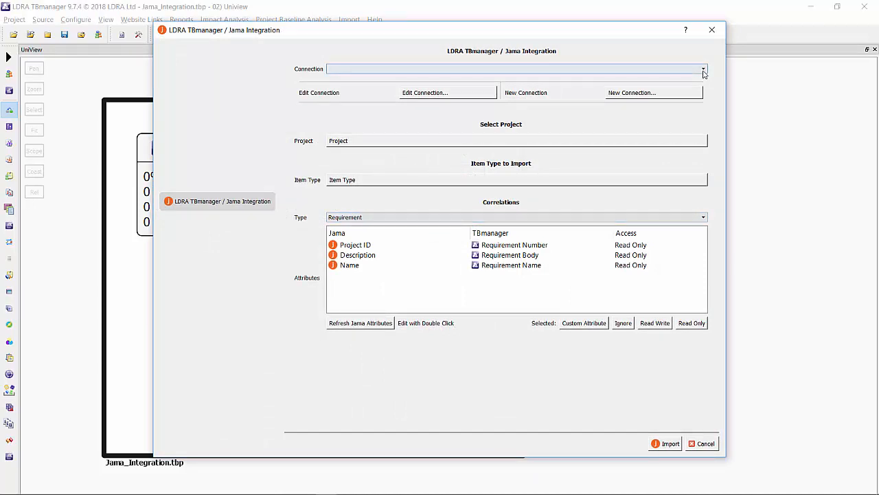
pyautogui.click(673, 98)
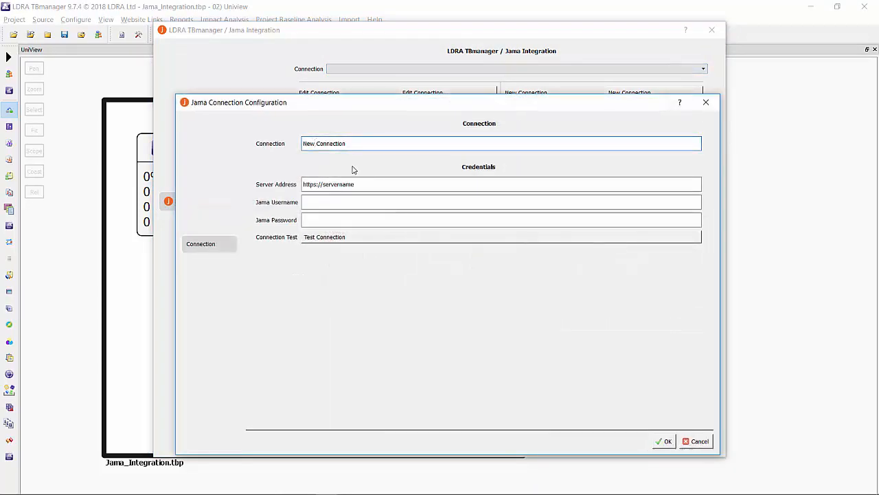
pyautogui.press('BackSpace')
pyautogui.press('BackSpace')
pyautogui.press('BackSpace')
pyautogui.press('BackSpace')
pyautogui.write('Jama')
pyautogui.click(362, 181)
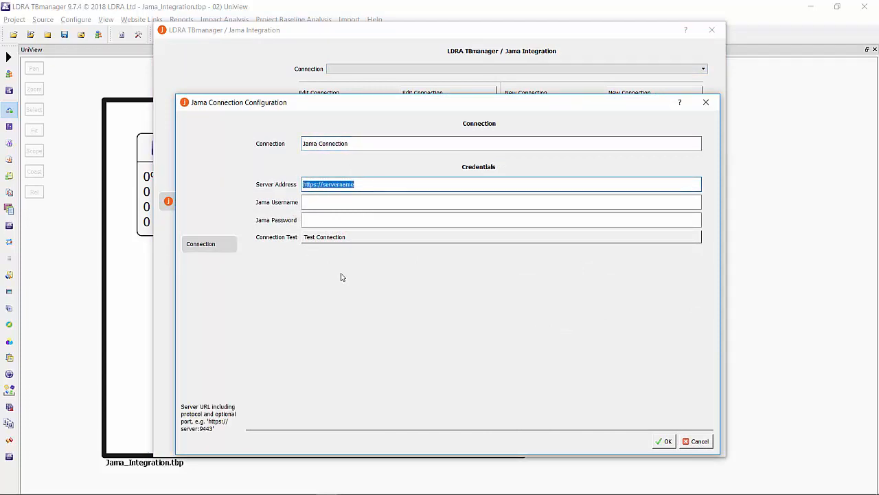
pyautogui.write('https://LDRA.jamacloud.com')
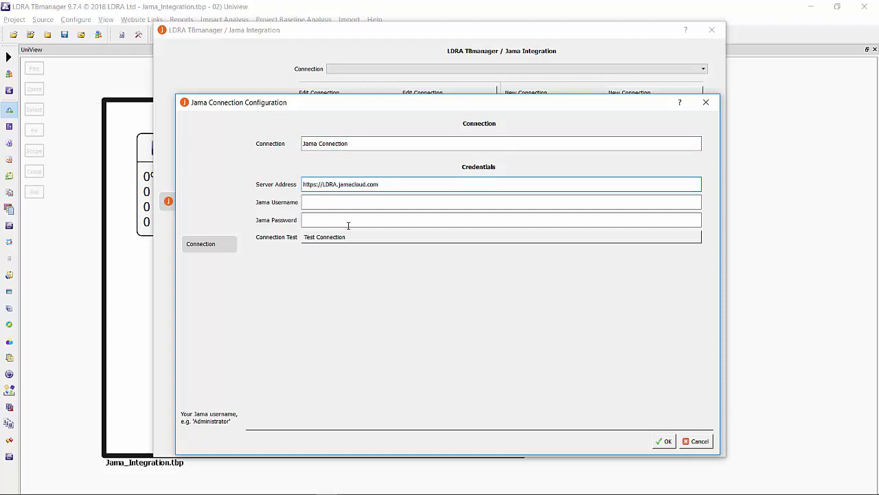
# Enter the Jama username and password for the connection, then test and save it.
pyautogui.click(324, 202)
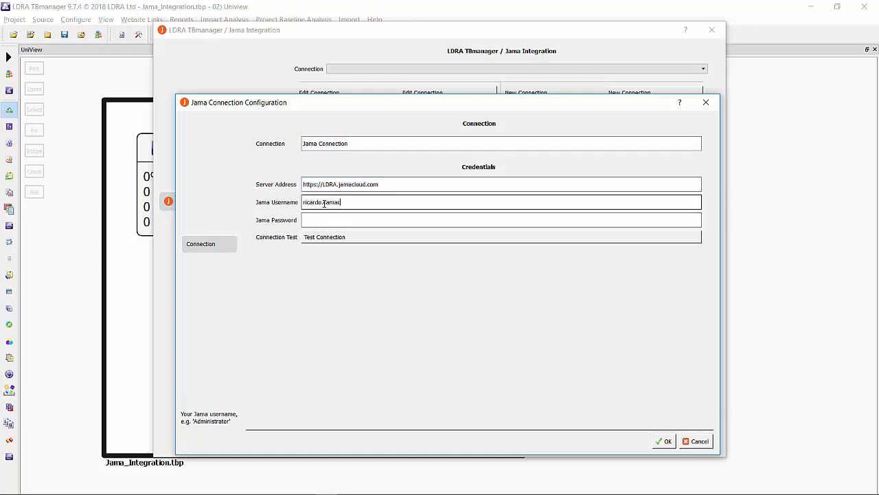
pyautogui.press('Tab')
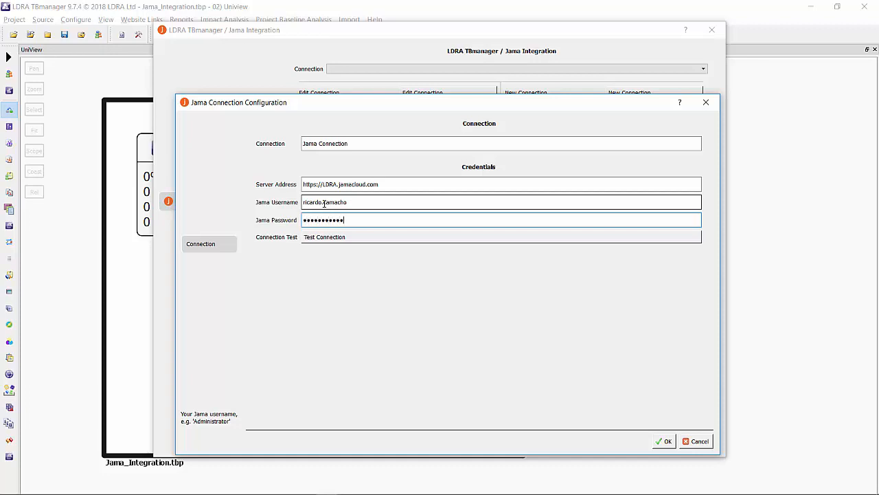
pyautogui.click(389, 240)
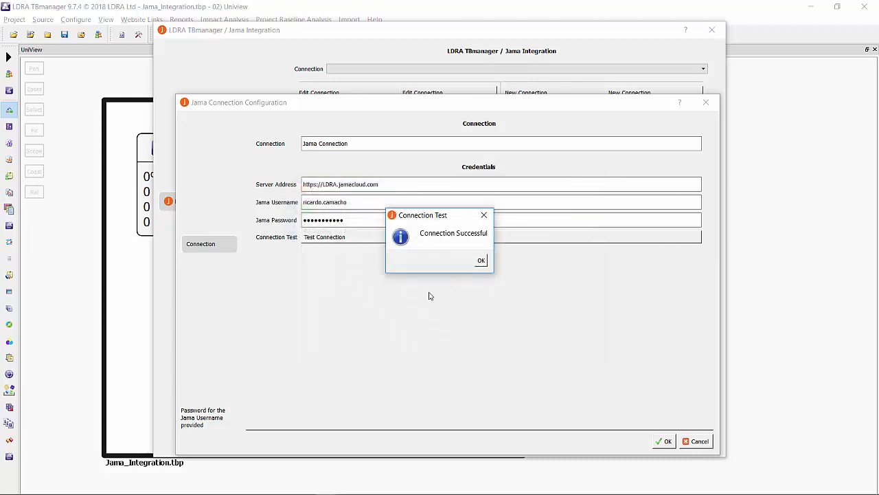
pyautogui.click(481, 259)
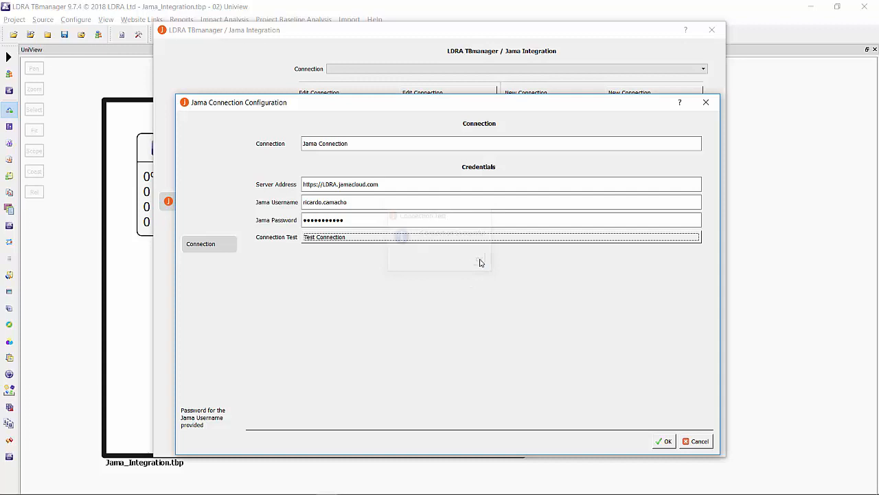
pyautogui.click(664, 441)
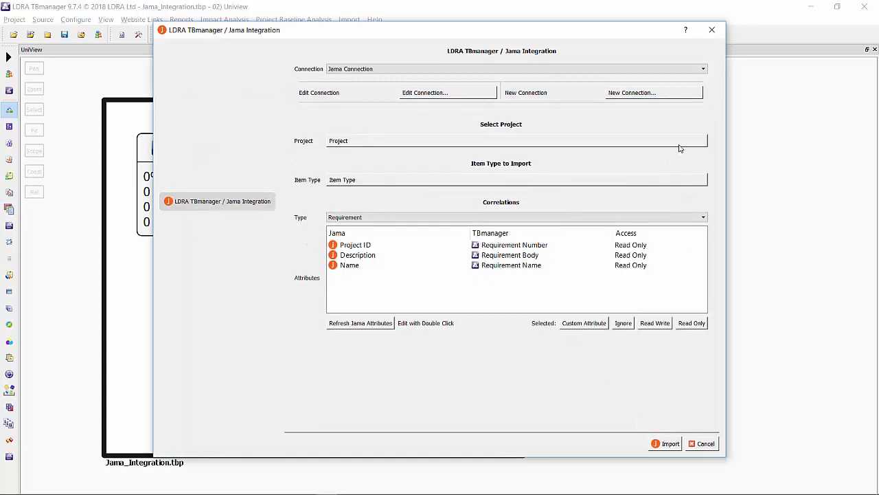
# Select RC-Tunnel Lighting System as the Jama project to import from.
pyautogui.click(679, 143)
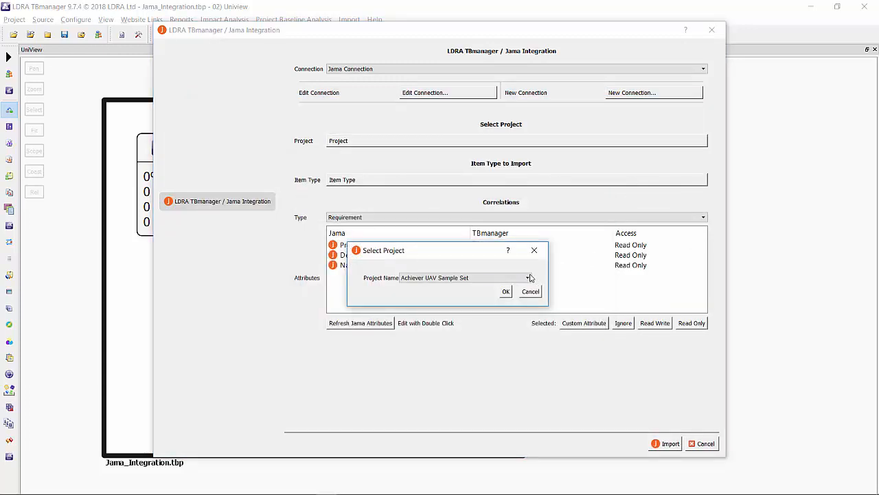
pyautogui.click(530, 278)
pyautogui.moveTo(527, 295); pyautogui.dragTo(527, 349)
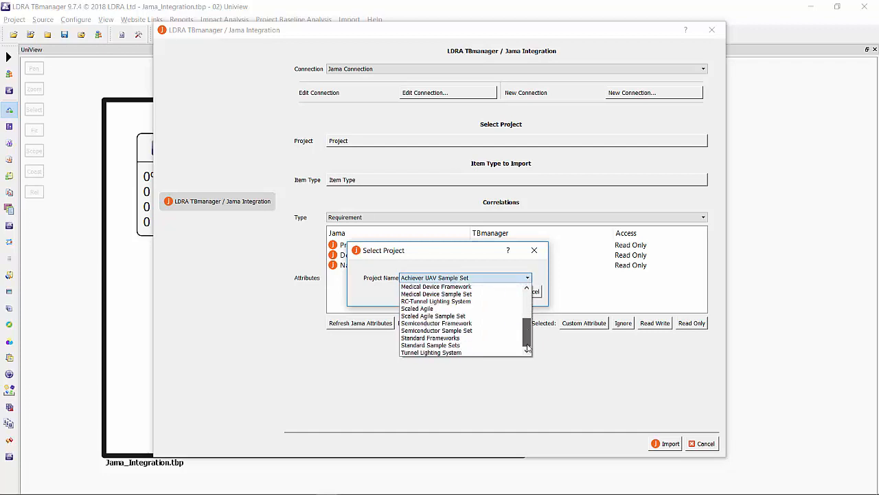
pyautogui.click(448, 301)
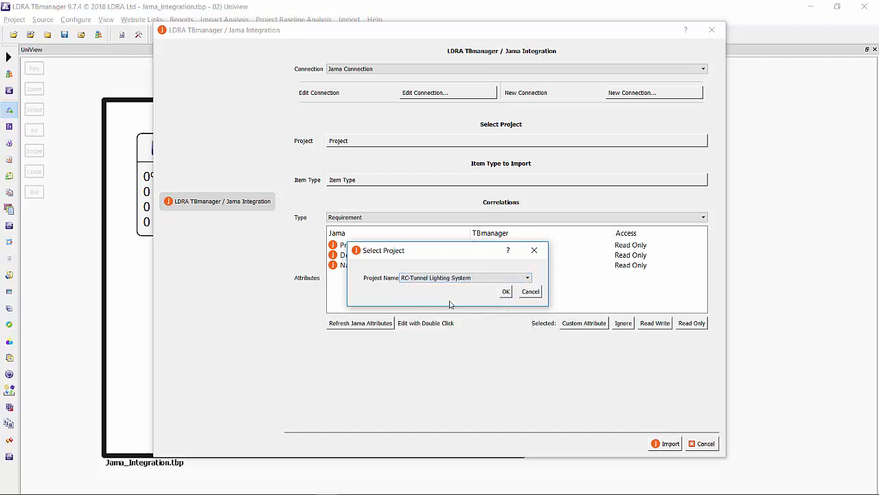
pyautogui.click(505, 292)
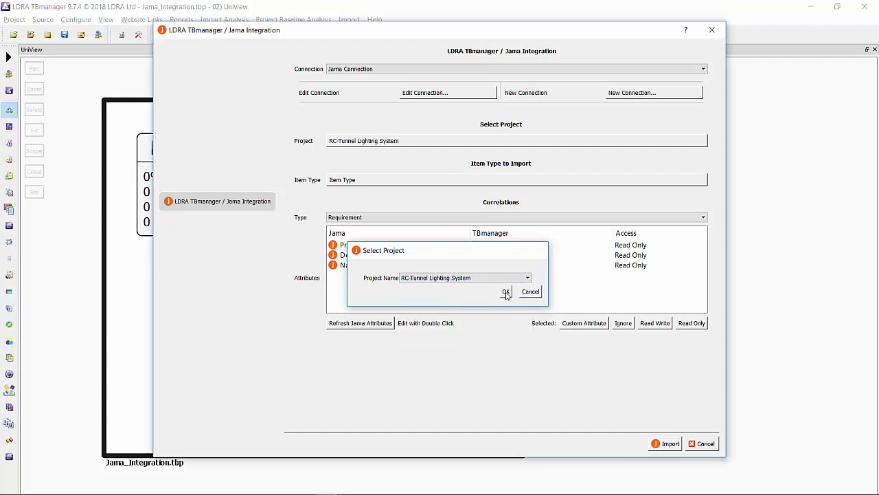
# Set the item type to import to System Requirement.
pyautogui.click(702, 182)
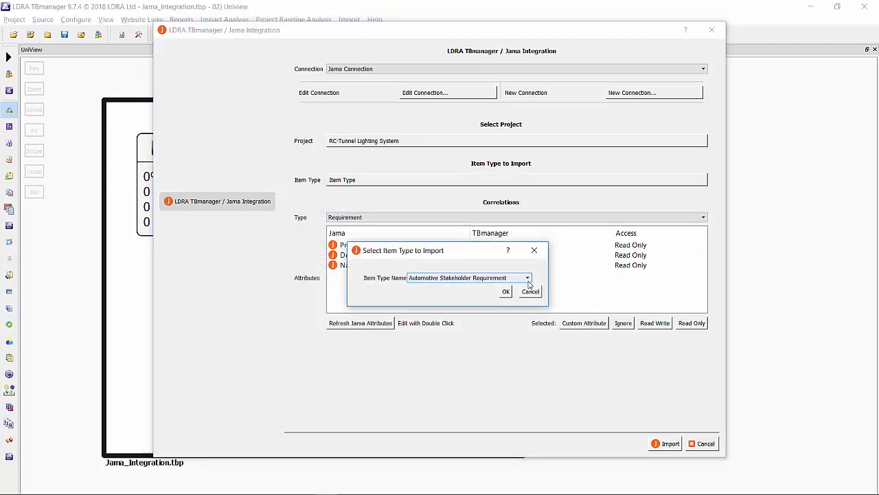
pyautogui.click(527, 278)
pyautogui.moveTo(528, 296); pyautogui.dragTo(527, 326)
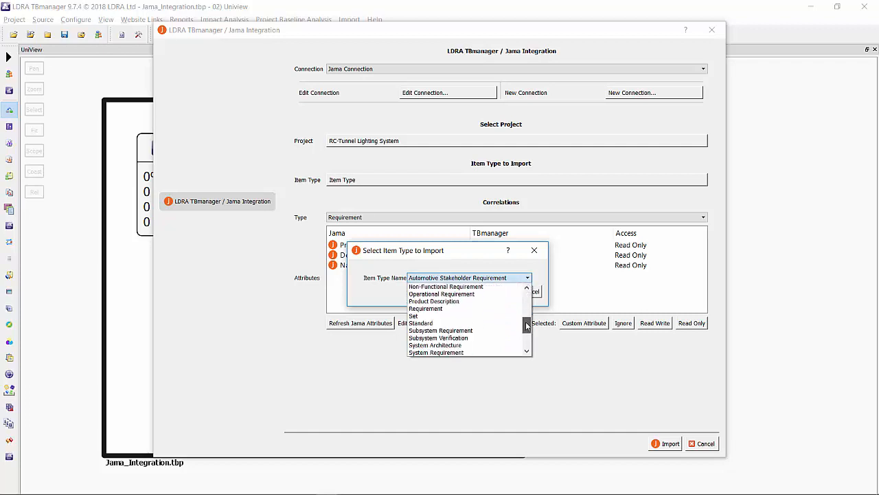
pyautogui.click(463, 352)
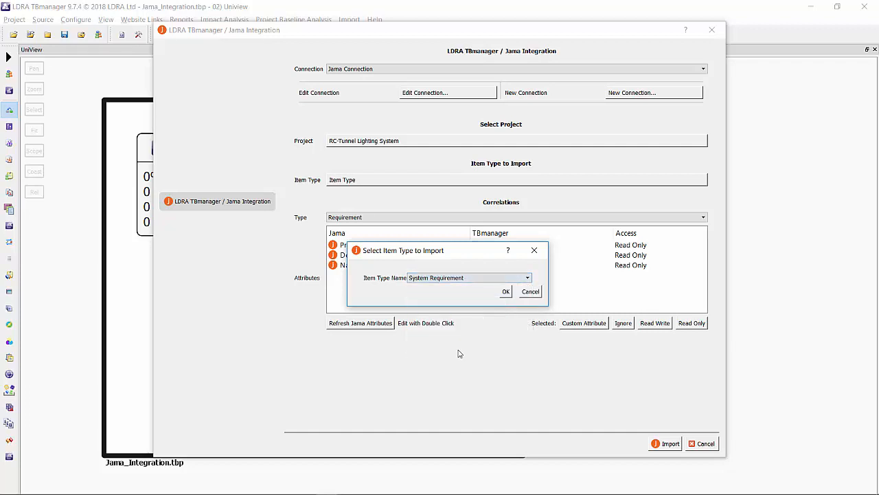
pyautogui.click(505, 291)
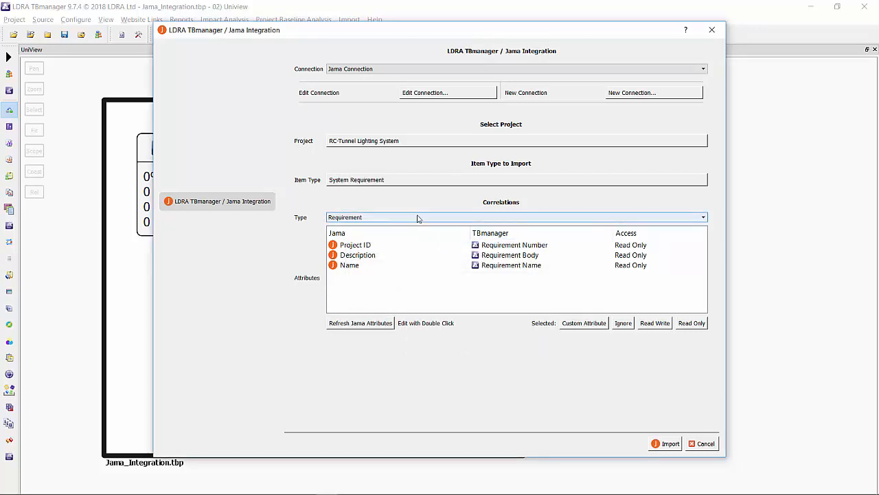
# Refresh the Jama attributes and import all listed TLS2-SYS requirements into the SLR group.
pyautogui.click(350, 324)
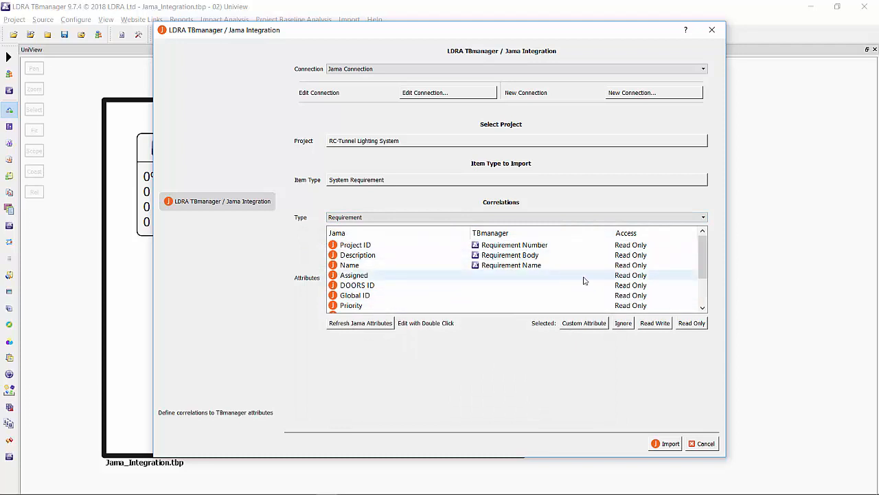
pyautogui.click(668, 444)
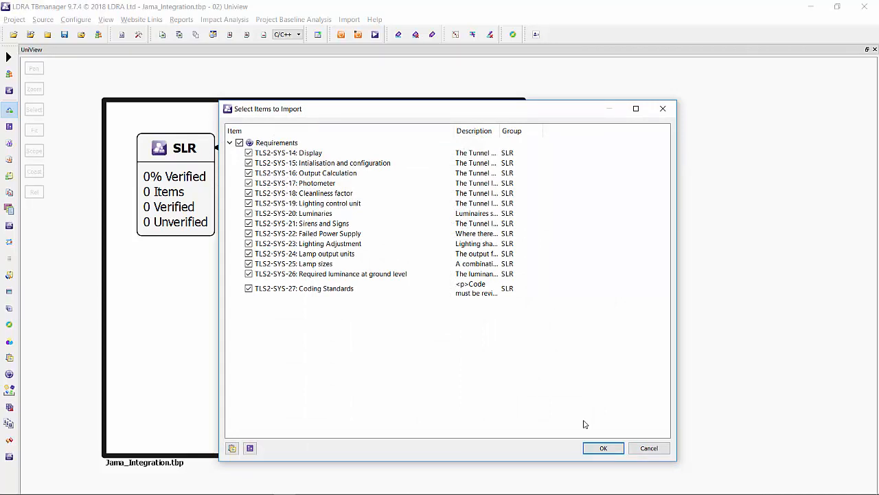
pyautogui.click(598, 448)
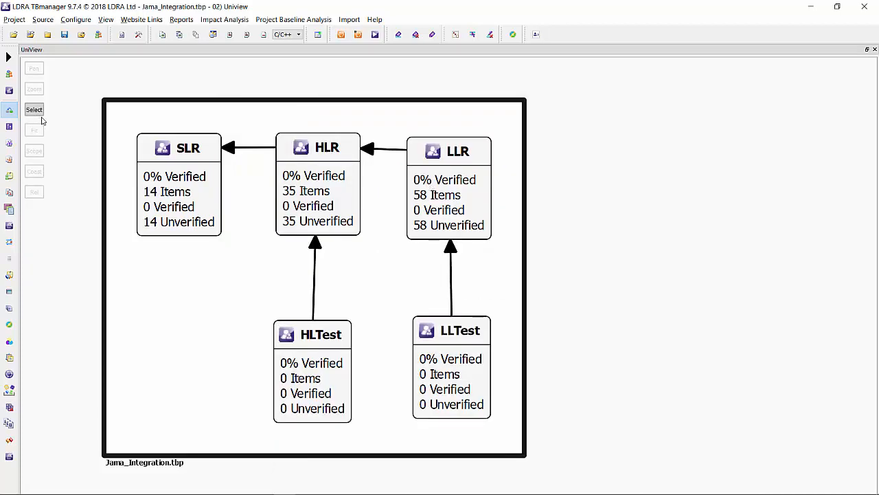
# Switch to the Default perspective and inspect the high and low level requirements nested under TLS2-SYS-14, Display.
pyautogui.click(9, 57)
pyautogui.click(59, 65)
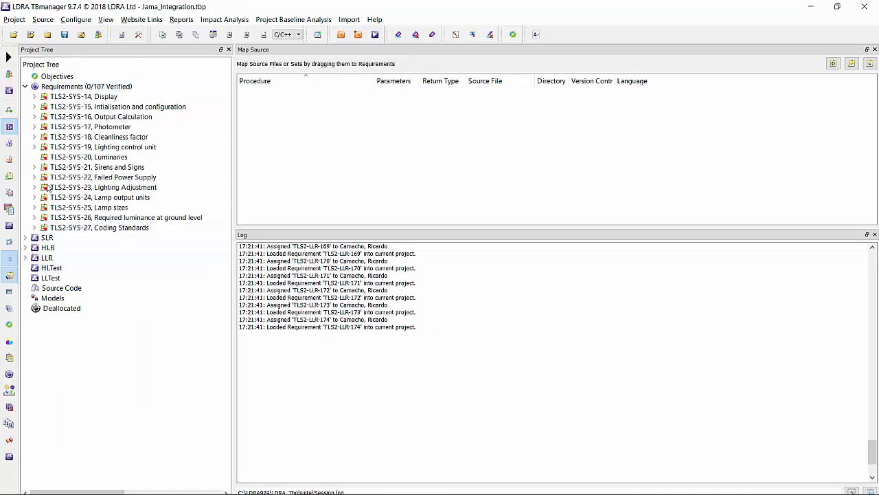
pyautogui.click(34, 98)
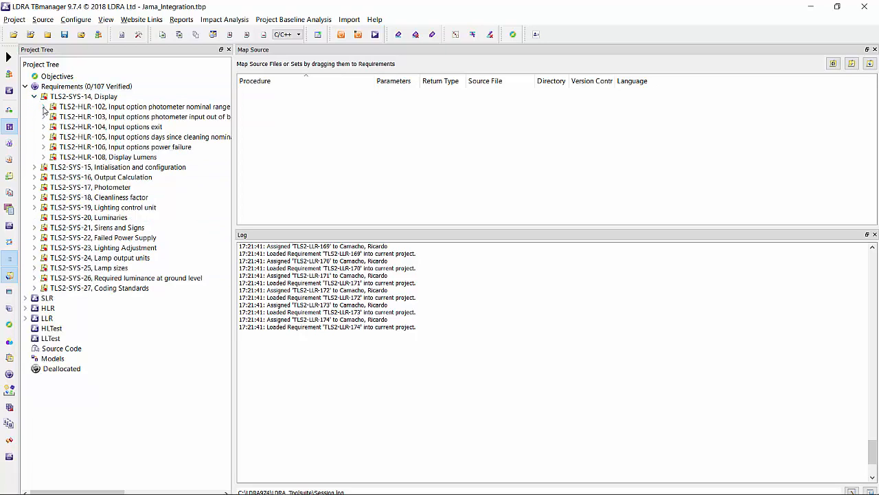
pyautogui.click(43, 107)
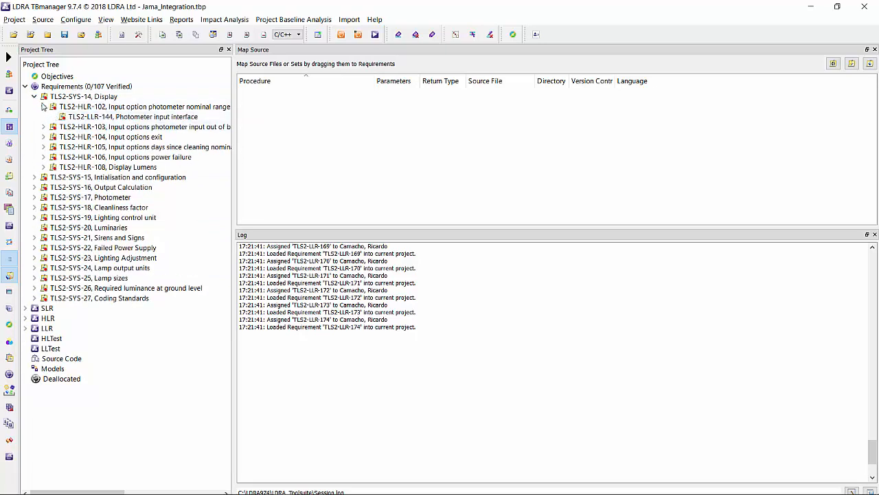
pyautogui.click(44, 107)
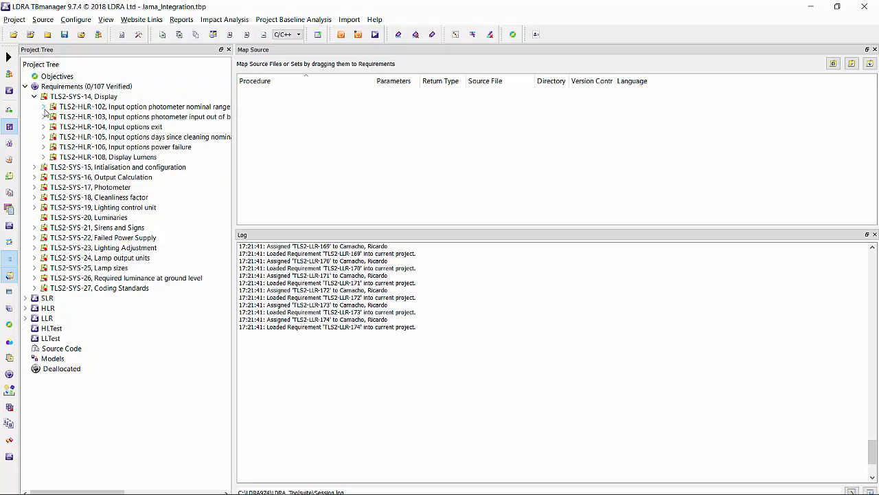
pyautogui.click(43, 157)
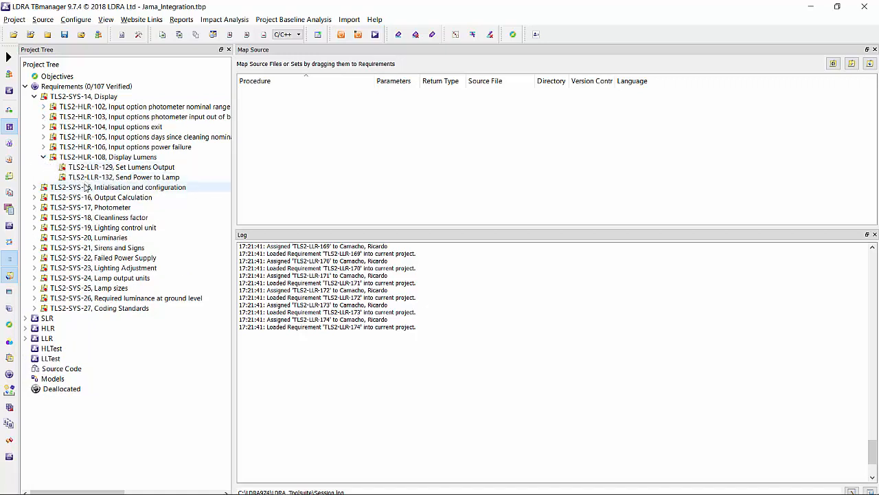
# Import all listed TLS2-TMB_HLT test cases from Jama into the HLTest group.
pyautogui.rightClick(65, 352)
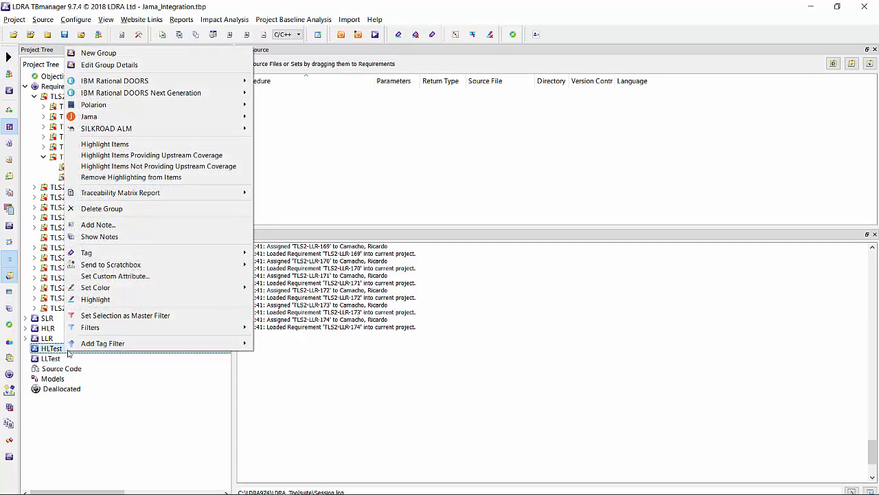
pyautogui.moveTo(232, 122)
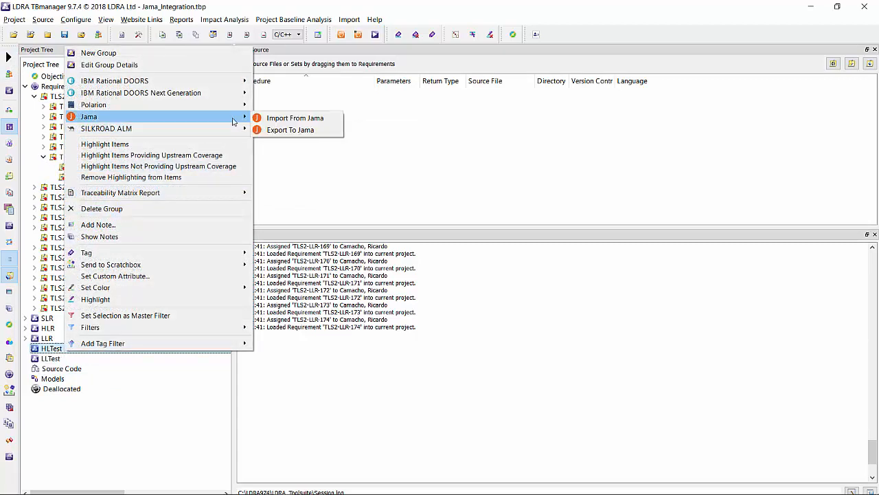
pyautogui.click(291, 120)
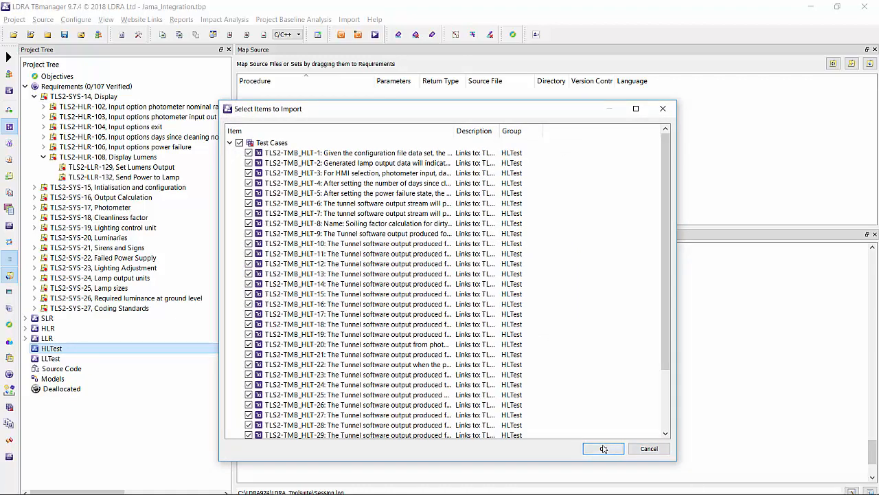
pyautogui.click(603, 448)
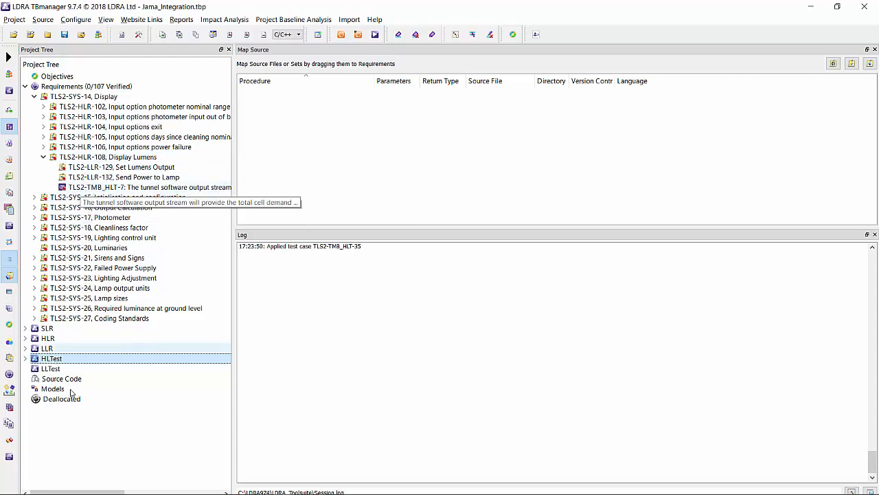
# Import all listed TLS2-TBM_LLT test cases from Jama into the LLTest group and expand TLS2-LLR-129 in a widened project tree.
pyautogui.rightClick(55, 371)
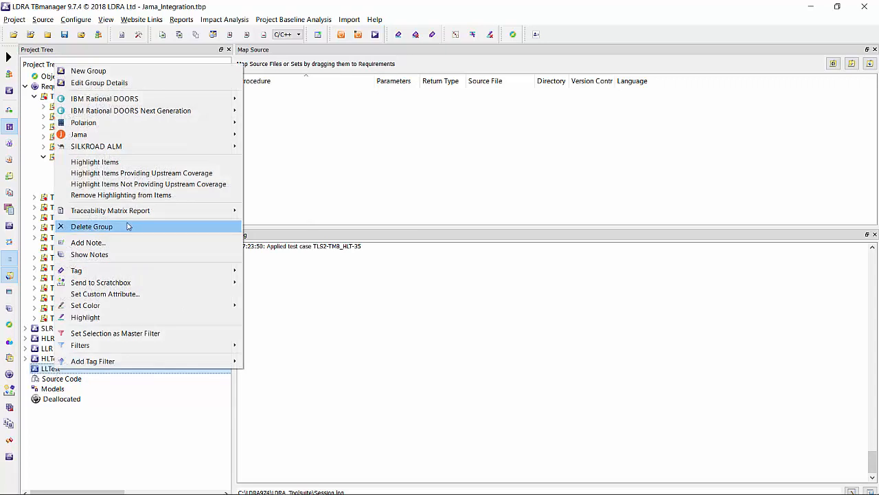
pyautogui.moveTo(157, 134)
pyautogui.click(282, 135)
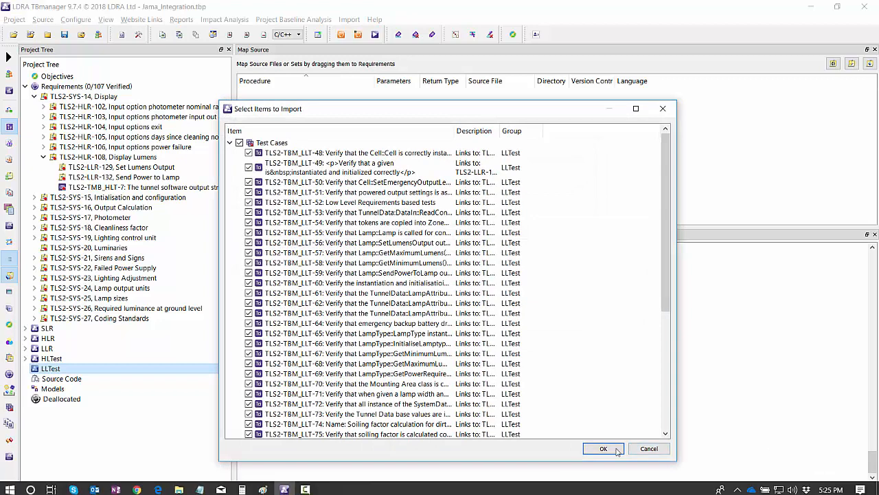
pyautogui.click(613, 450)
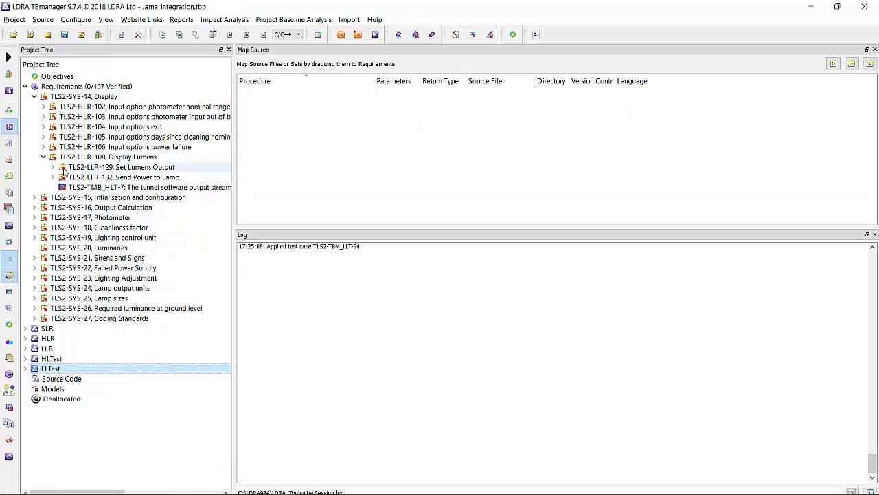
pyautogui.click(53, 167)
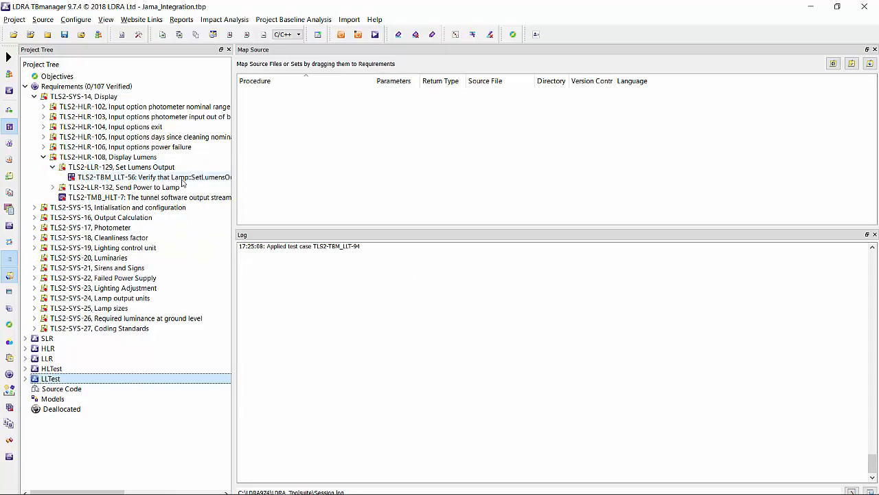
pyautogui.moveTo(233, 126); pyautogui.dragTo(295, 126)
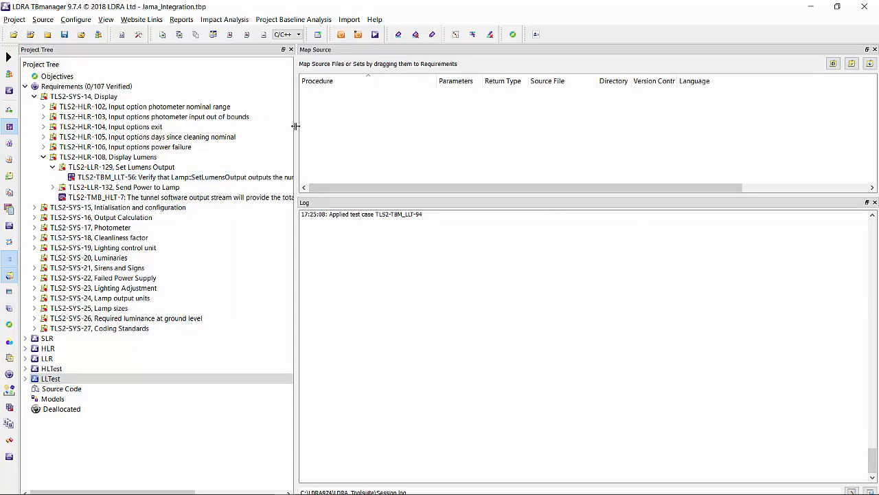
# Add Lamp.cpp from the Source_Code folder to the project's source code.
pyautogui.rightClick(82, 389)
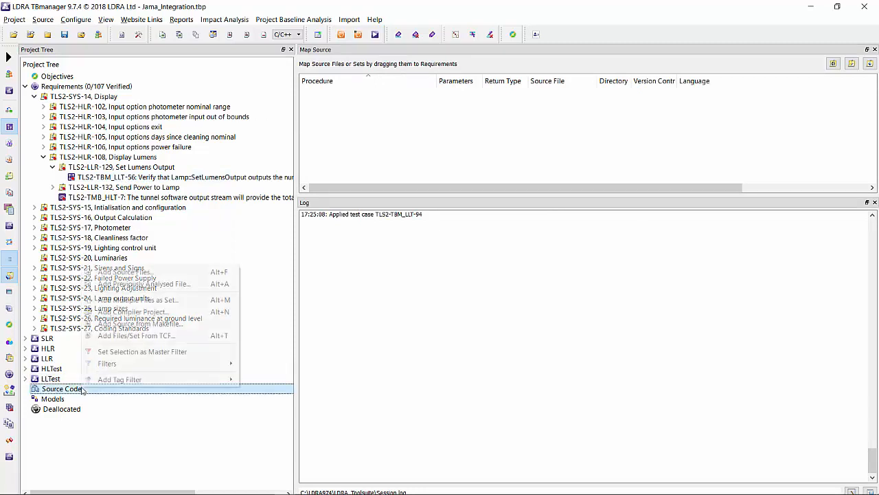
pyautogui.click(129, 273)
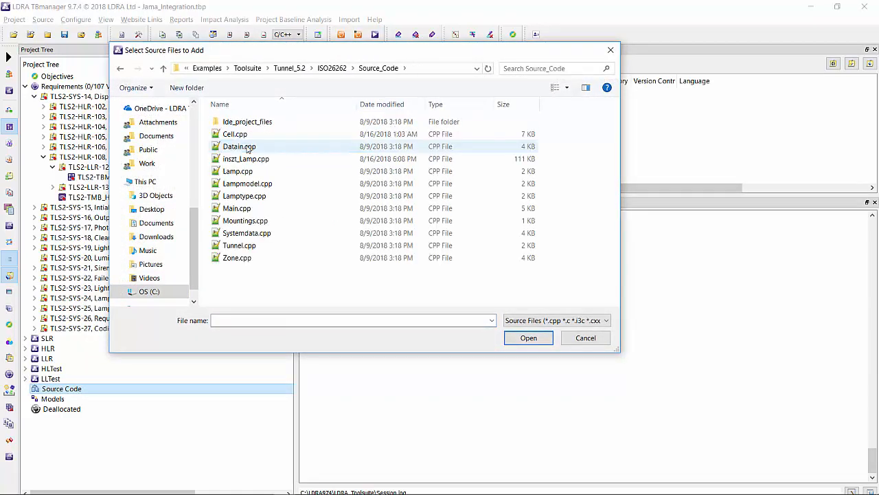
pyautogui.click(236, 173)
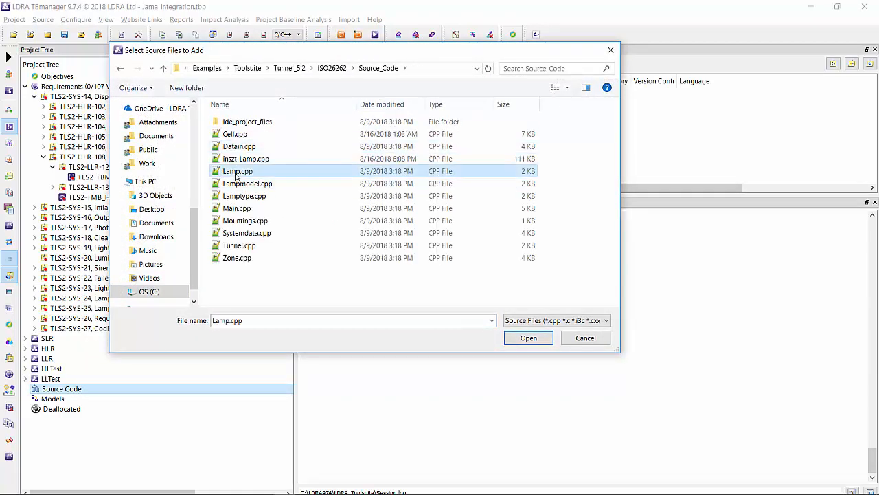
pyautogui.click(528, 337)
# Map Lamp.cpp to test case TLS2-TBM_LLT-56 and to requirement TLS2-LLR-129, Set Lumens Output.
pyautogui.moveTo(321, 99); pyautogui.dragTo(202, 180)
pyautogui.click(236, 199)
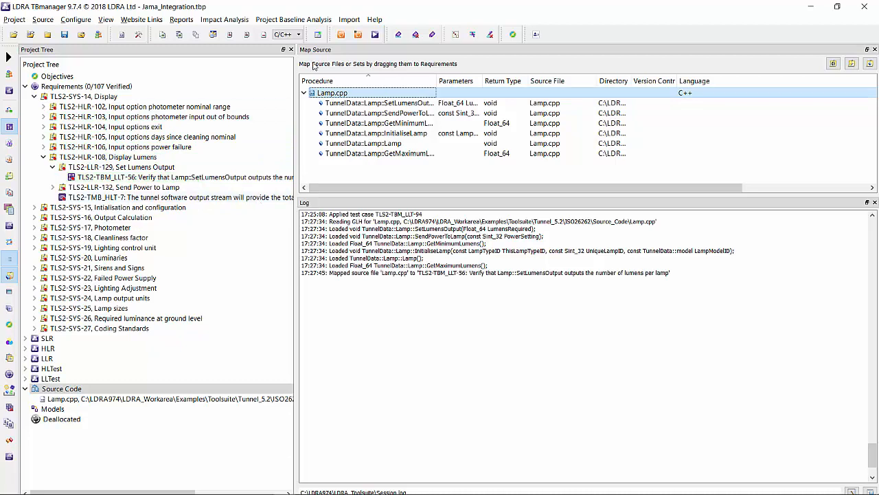
pyautogui.moveTo(322, 95); pyautogui.dragTo(232, 171)
pyautogui.click(265, 174)
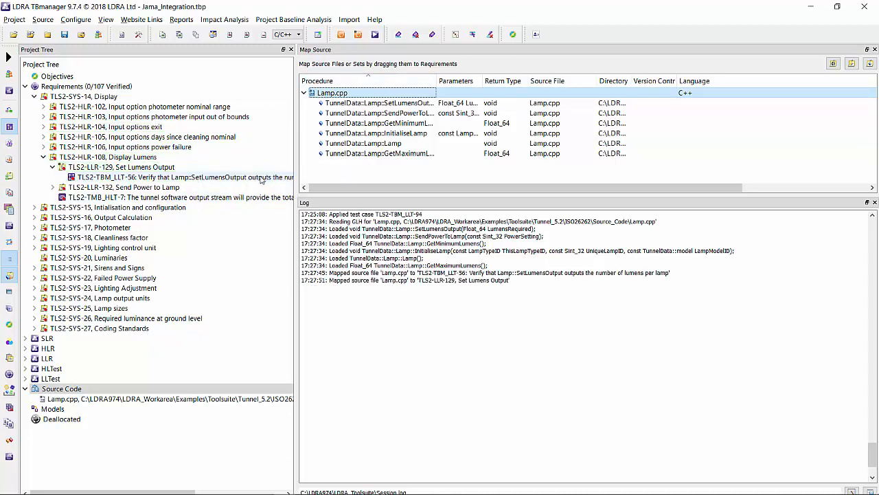
# Create the TBrun test for TLS2-TBM_LLT-56, inspect its SetLumensOutput and SendPowerToLamp test cases, and close TBrun.
pyautogui.rightClick(118, 181)
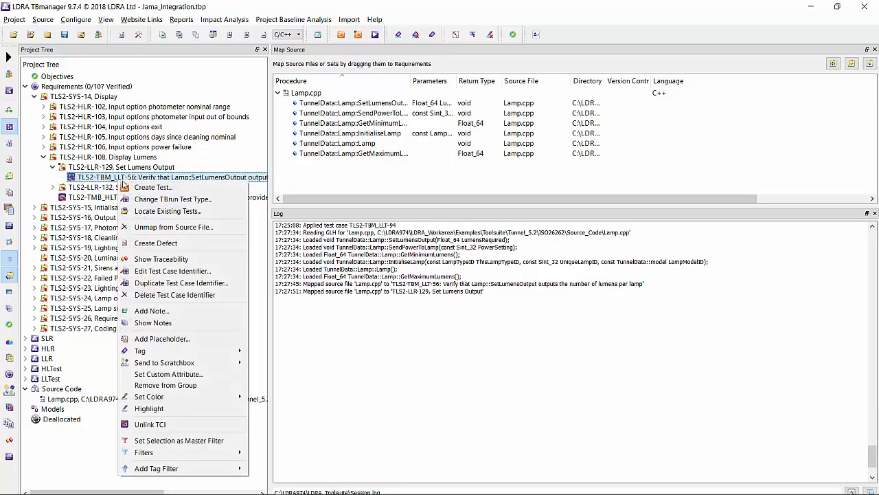
pyautogui.click(171, 188)
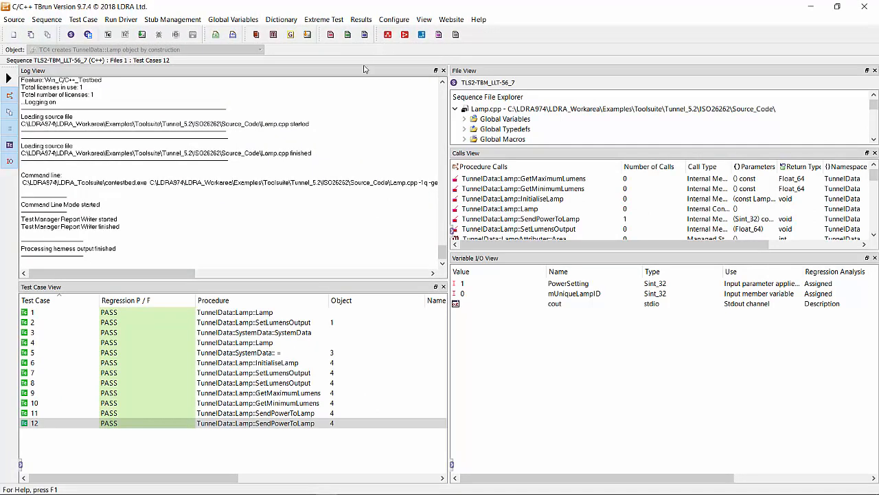
pyautogui.click(253, 382)
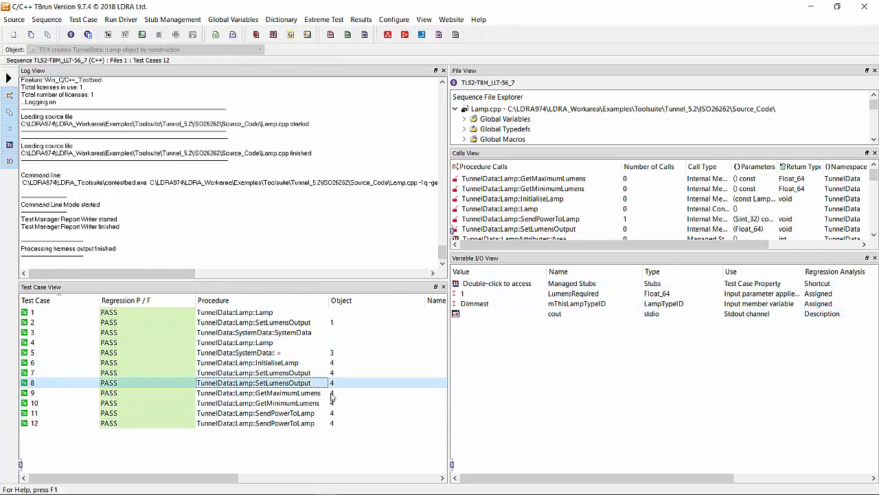
pyautogui.click(299, 414)
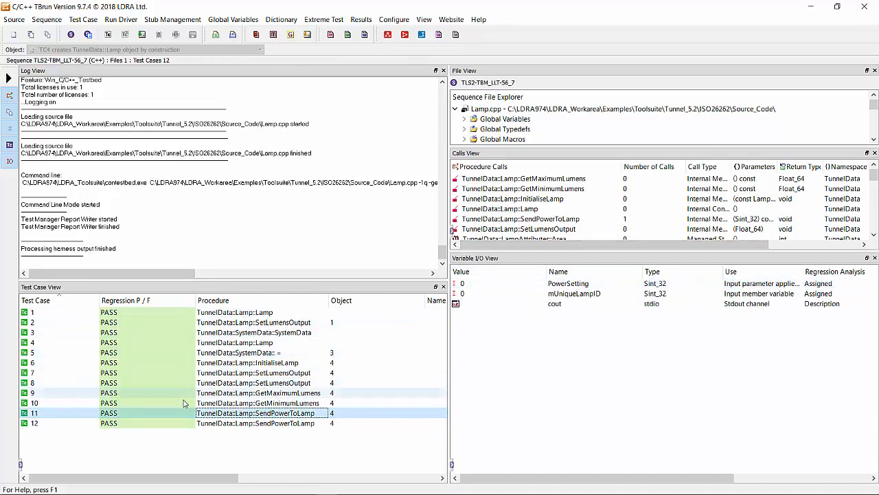
pyautogui.click(865, 7)
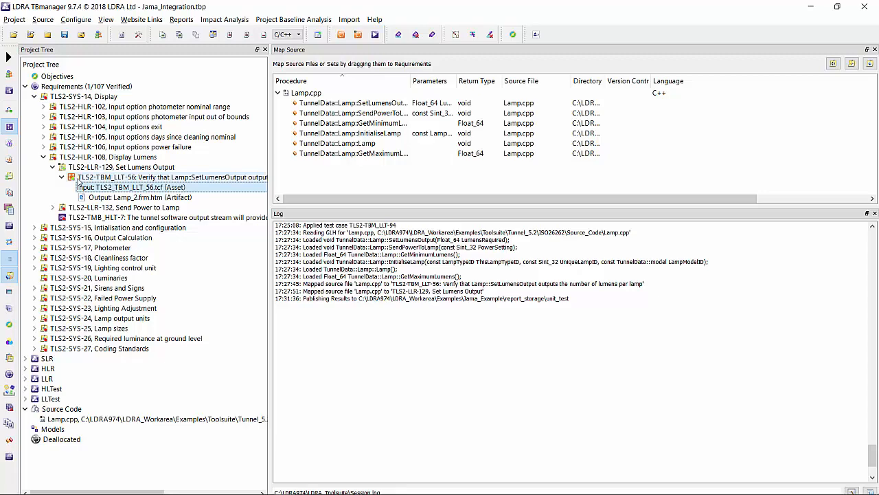
# Open the Lamp_2.frm.htm output of TLS2-TBM_LLT-56 and review its regression report.
pyautogui.doubleClick(107, 198)
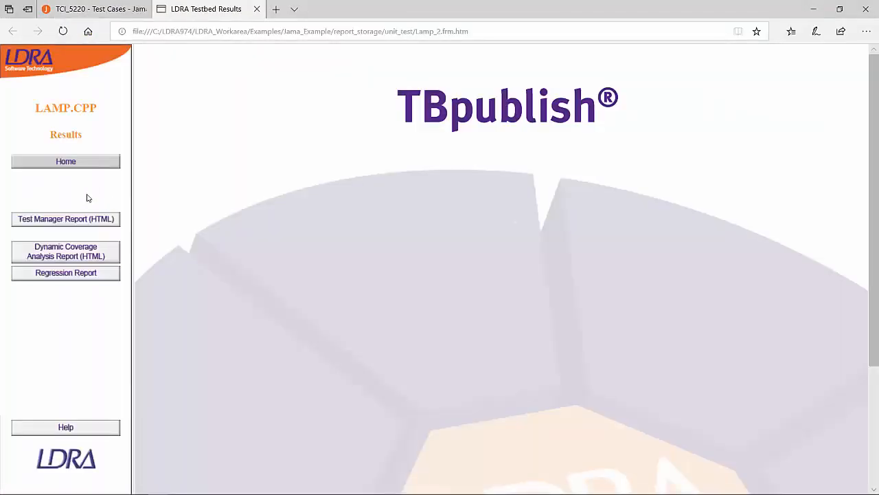
pyautogui.click(58, 275)
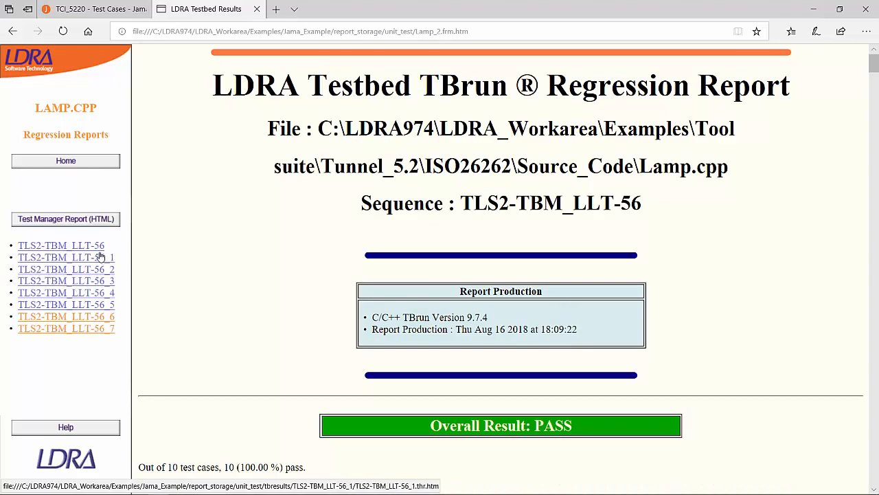
pyautogui.moveTo(875, 66); pyautogui.dragTo(876, 127)
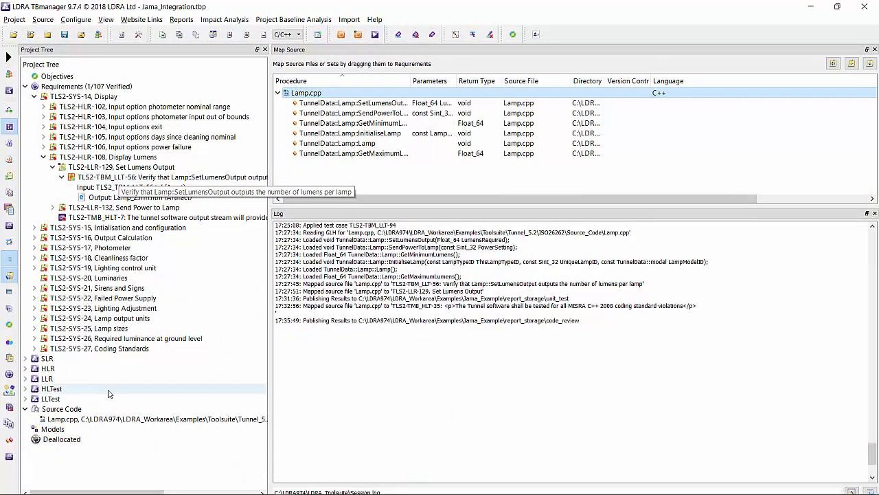
# Start a Jama export of the LLTest group with TLS2-TBM_LLT-56 as the only selected test case.
pyautogui.rightClick(60, 402)
pyautogui.moveTo(238, 164)
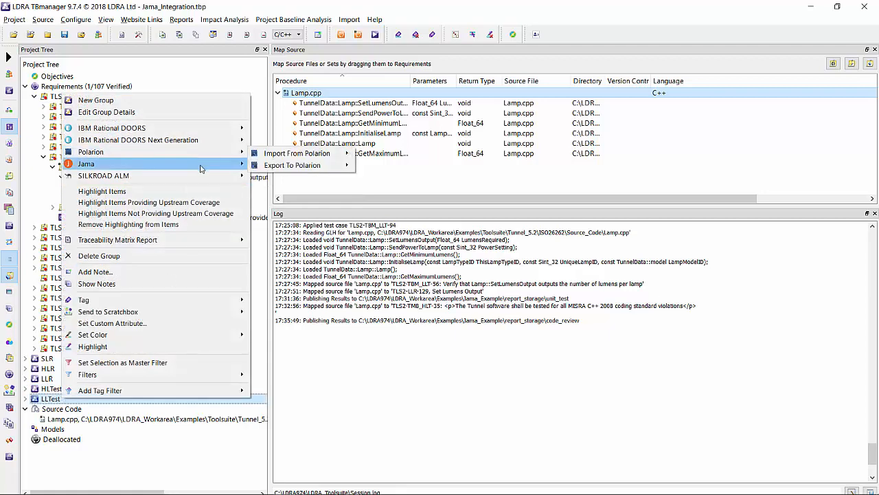
pyautogui.click(310, 181)
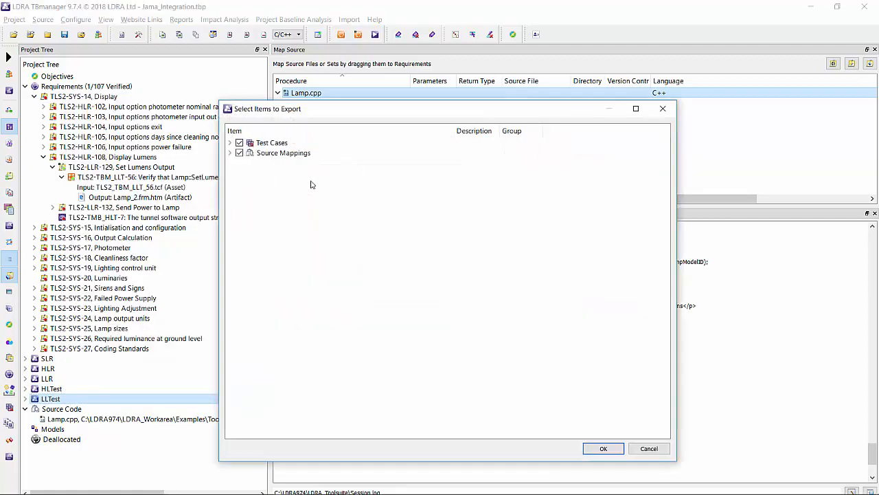
pyautogui.click(230, 142)
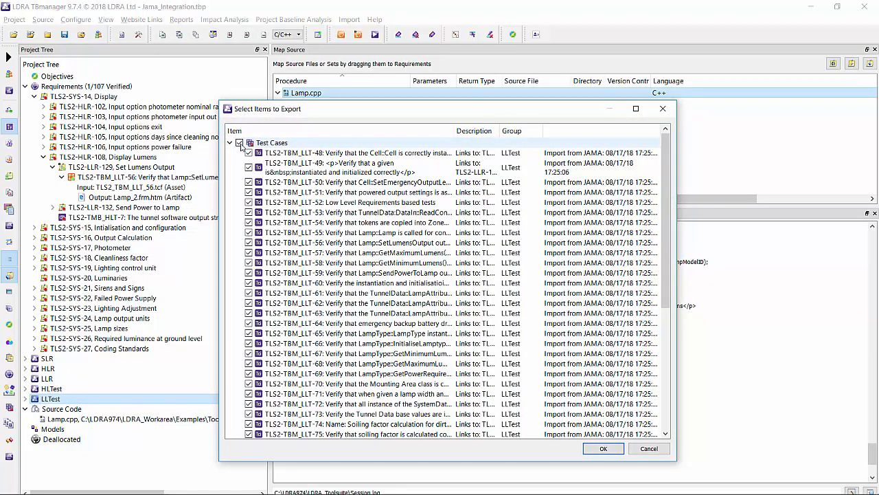
pyautogui.click(239, 143)
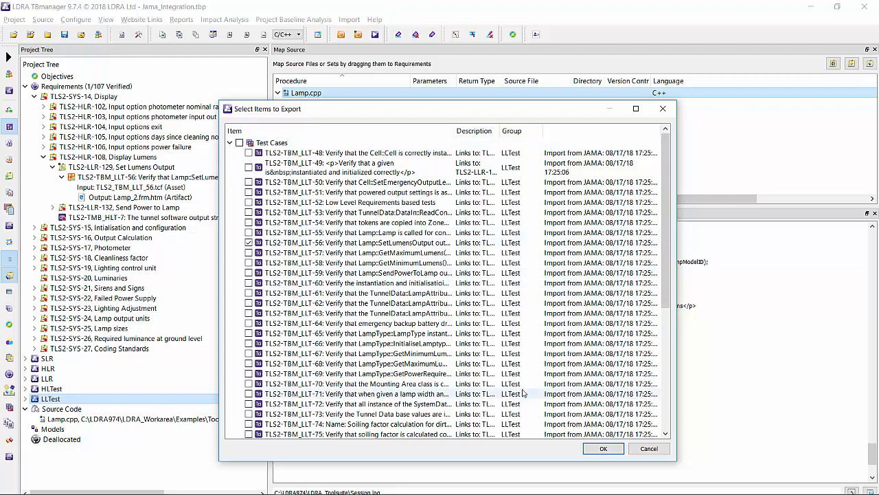
pyautogui.click(603, 448)
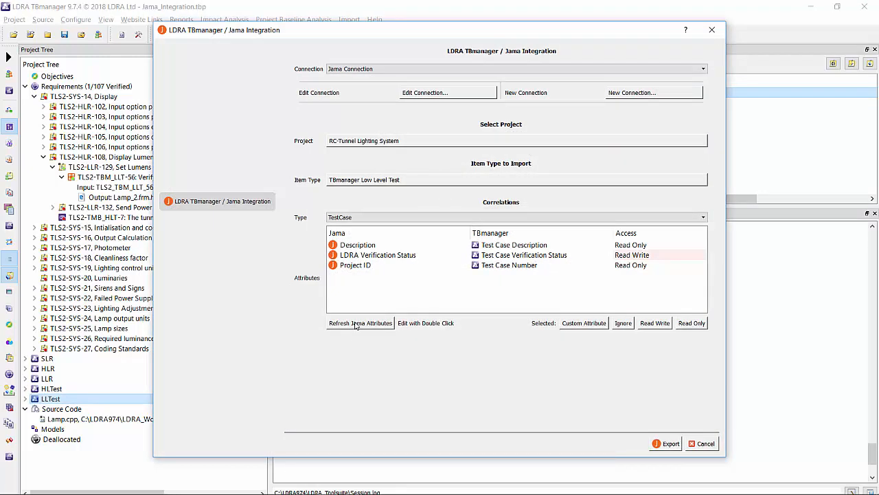
# Refresh the Jama attributes and export the selected test case to the RC-Tunnel Lighting System project.
pyautogui.click(356, 322)
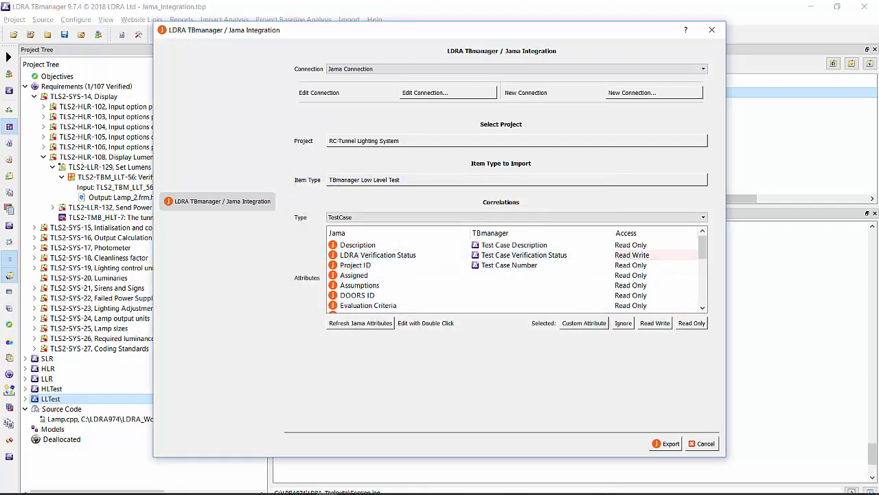
pyautogui.click(670, 445)
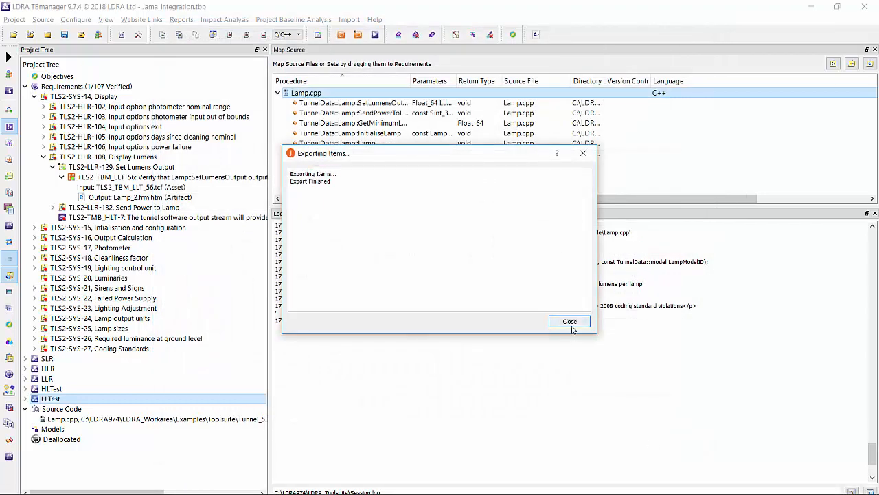
pyautogui.click(570, 322)
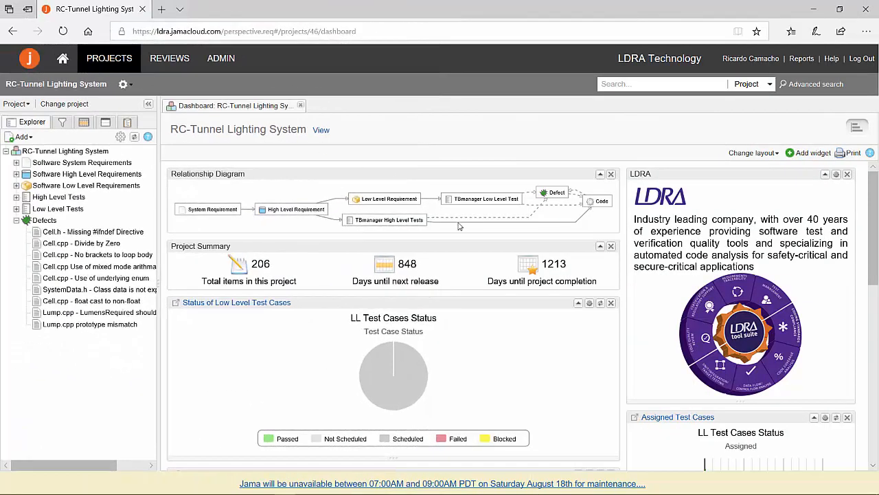
# In the Jama project dashboard, look through the low level test case verification statuses and examine the details of test case TLS2-TBM_LLT-56.
pyautogui.scroll(-4, 459, 226)
pyautogui.scroll(-1, 459, 226)
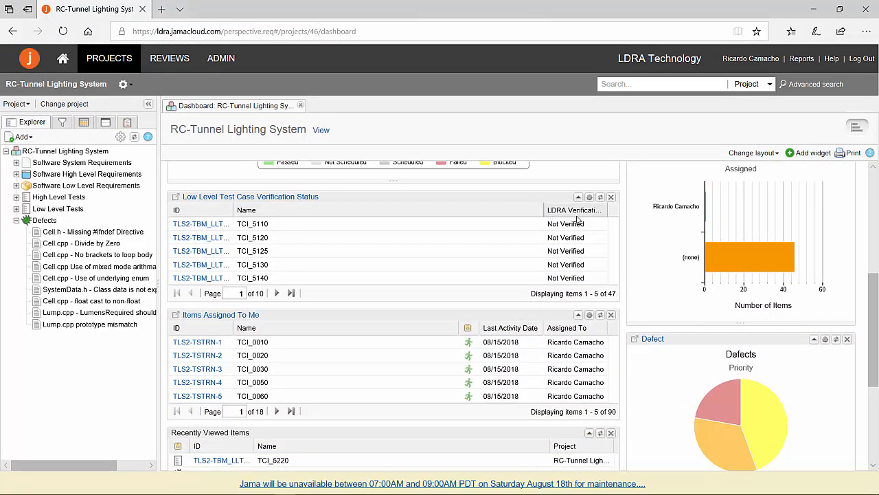
pyautogui.click(277, 293)
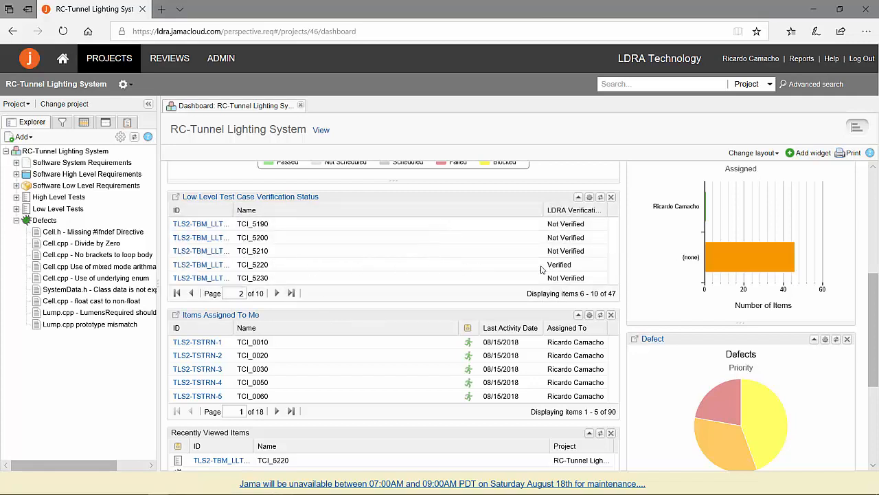
pyautogui.click(203, 269)
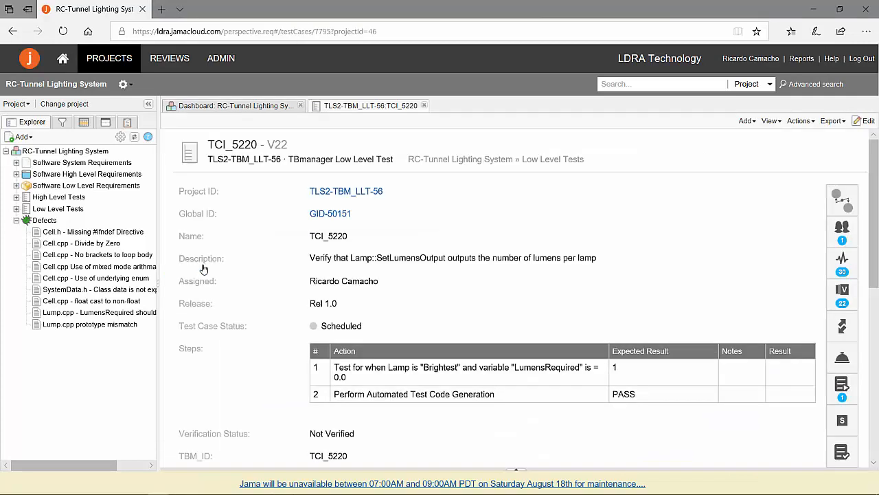
pyautogui.scroll(-6, 364, 334)
pyautogui.scroll(-1, 363, 335)
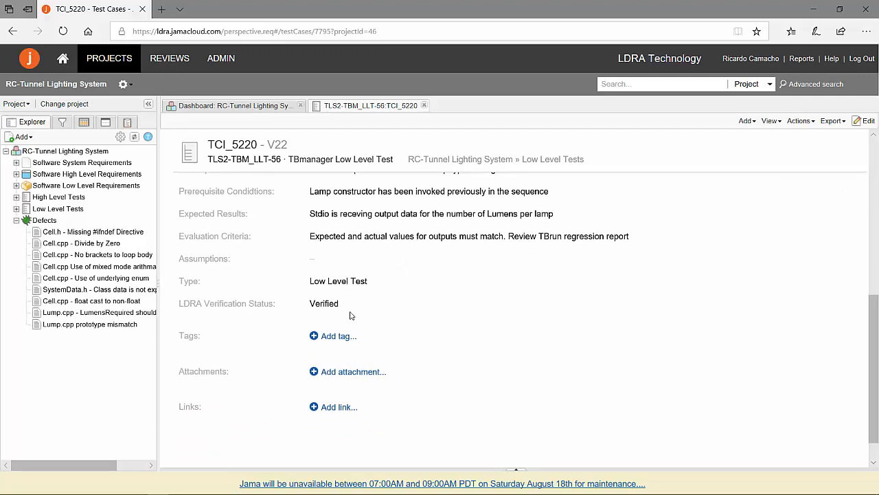
pyautogui.scroll(5, 351, 314)
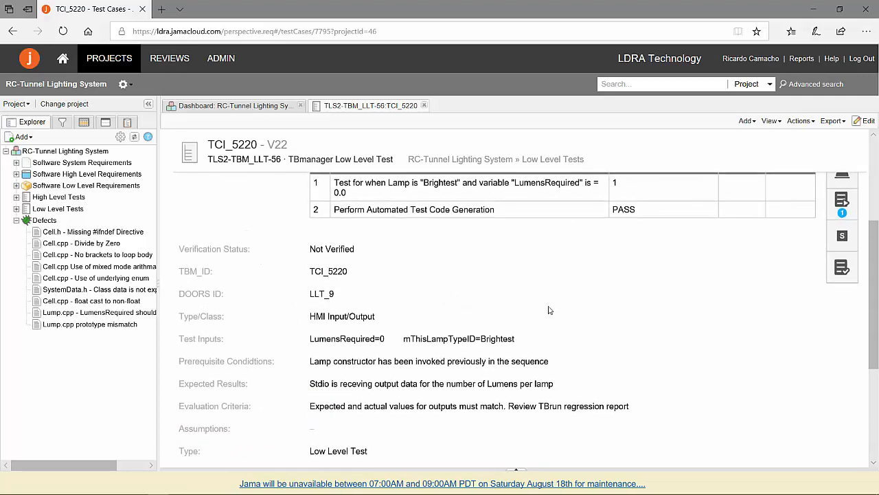
# Batch update the status of test case TLS2-TBM_LLT-56's test run to Passed, without a notification comment, and collapse the test run list.
pyautogui.scroll(2, 707, 284)
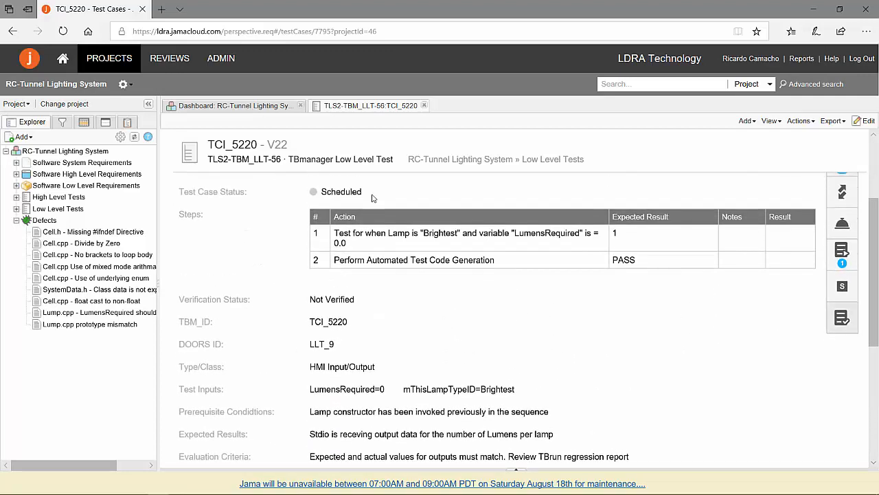
pyautogui.click(842, 252)
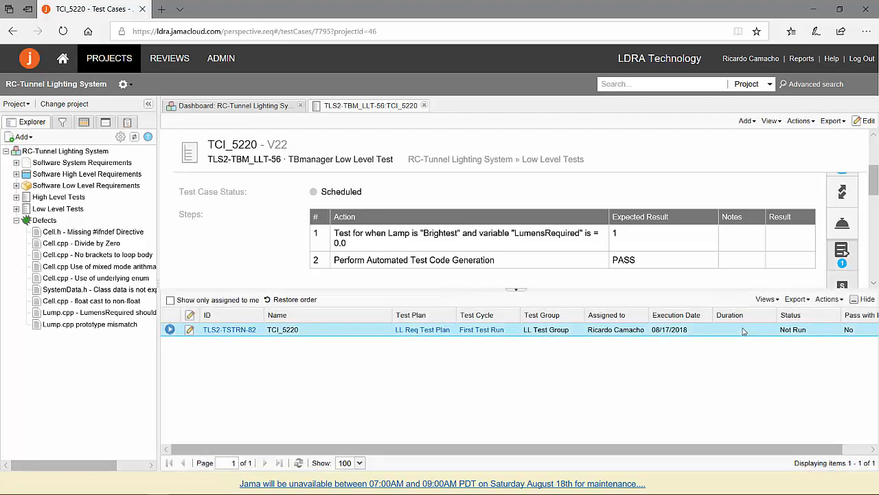
pyautogui.click(829, 299)
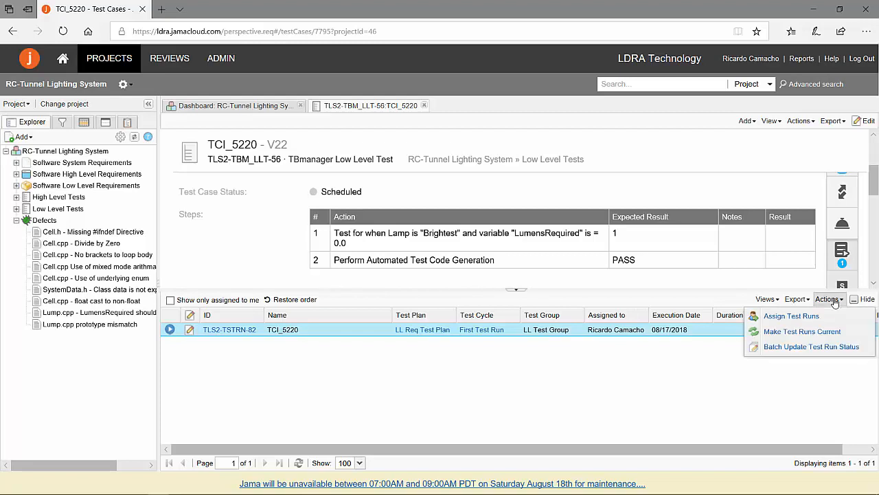
pyautogui.click(812, 348)
pyautogui.click(622, 397)
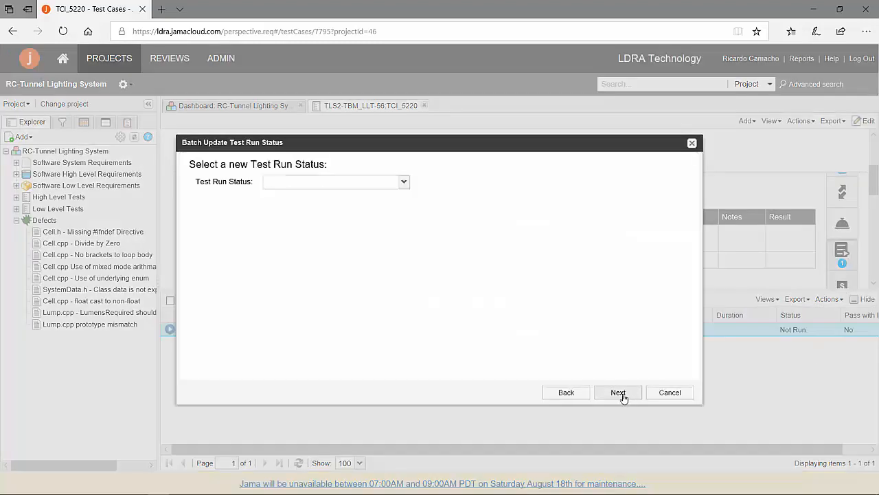
pyautogui.click(404, 181)
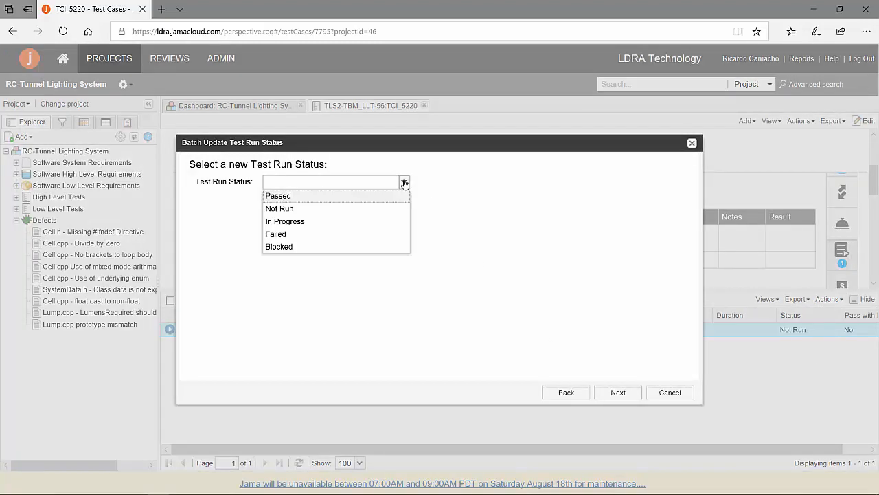
pyautogui.click(290, 197)
pyautogui.click(620, 394)
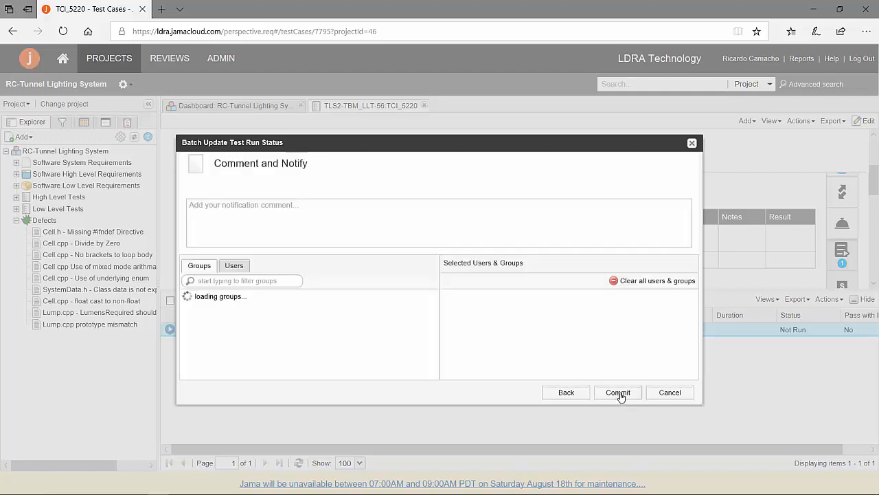
pyautogui.click(618, 393)
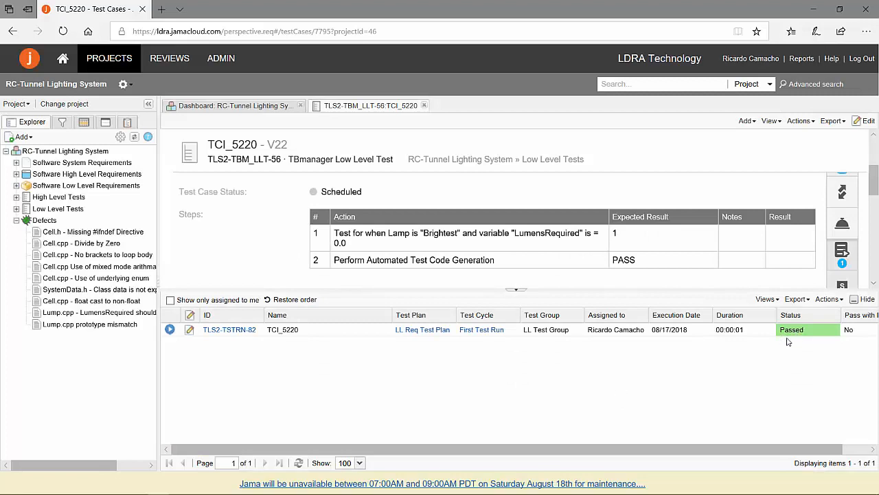
pyautogui.click(860, 299)
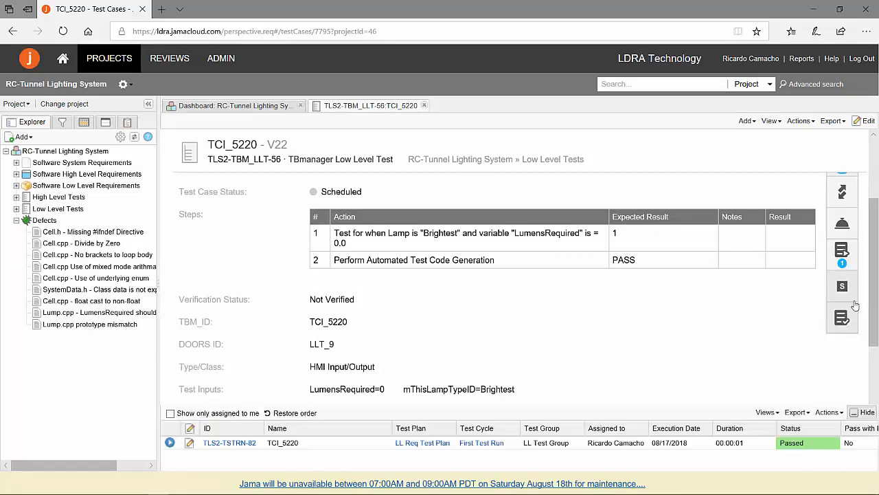
# Refresh the Status of Low Level Test Cases chart on the project dashboard and inspect its Passed slice.
pyautogui.click(270, 107)
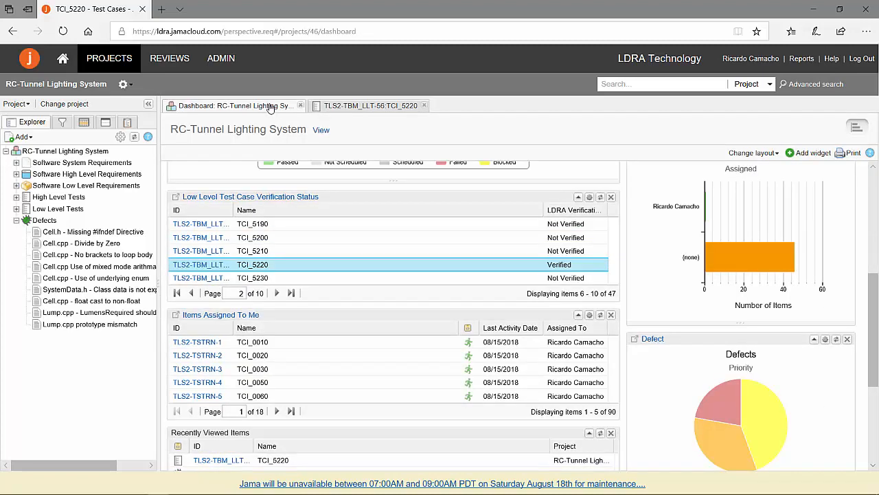
pyautogui.scroll(3, 412, 227)
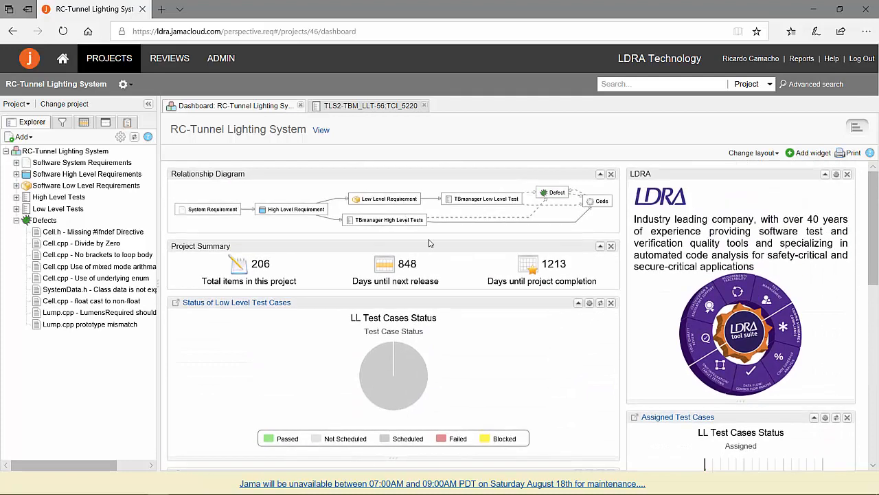
pyautogui.click(601, 305)
pyautogui.moveTo(398, 351)
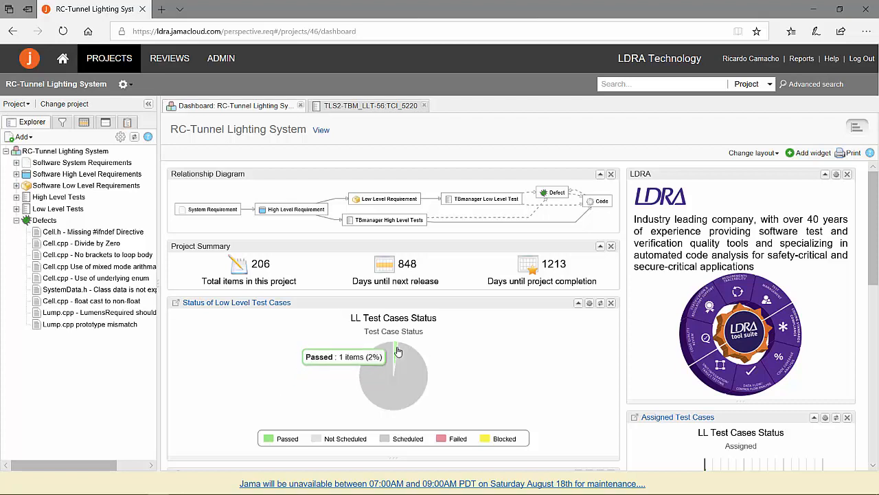